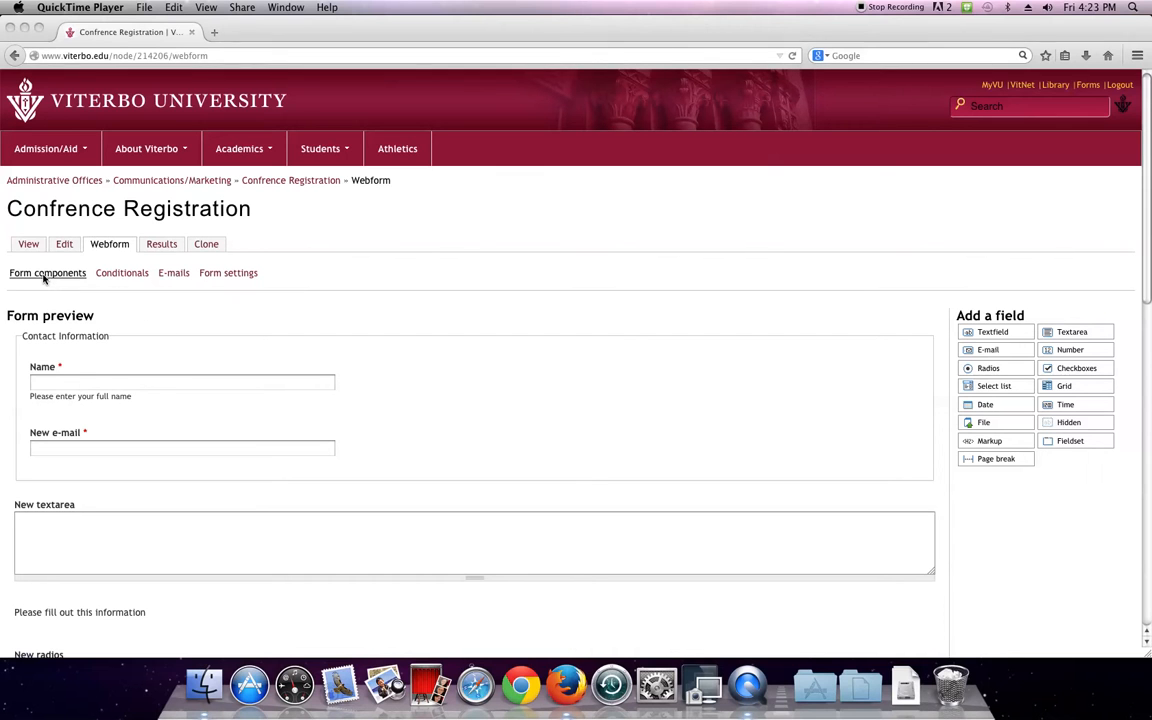
# Bring Firefox forward and go to the Confrence Registration webform's E-mails settings page
pyautogui.click(107, 250)
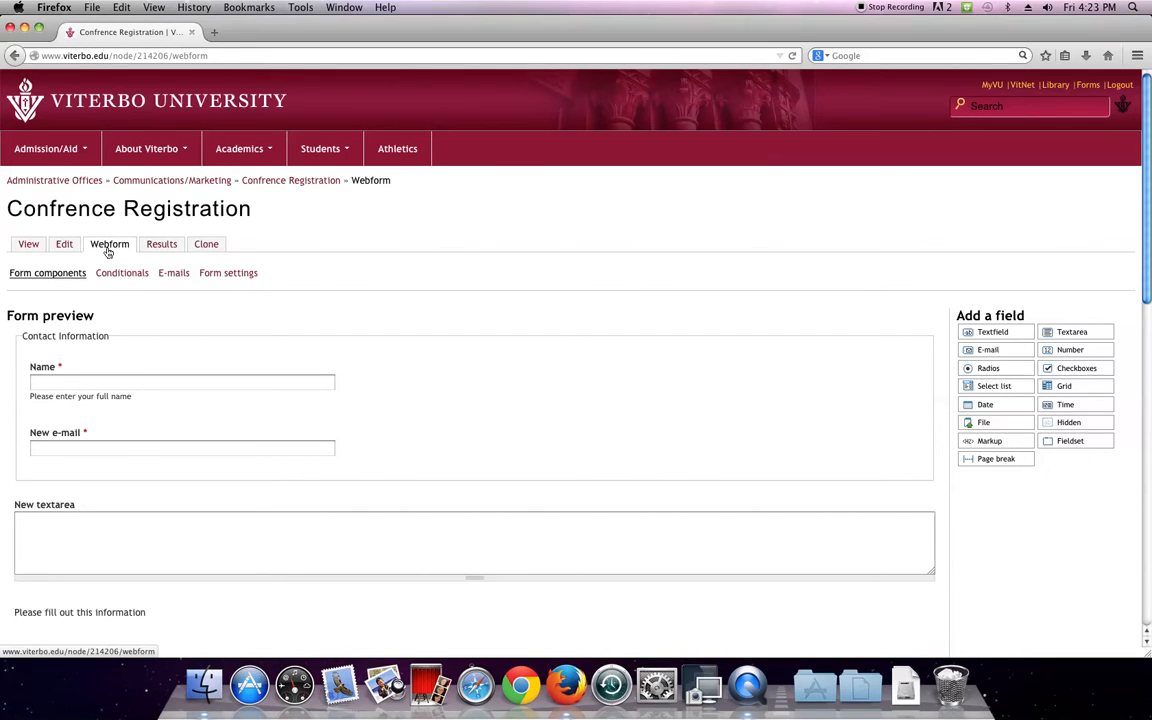
pyautogui.scroll(-1, 959, 352)
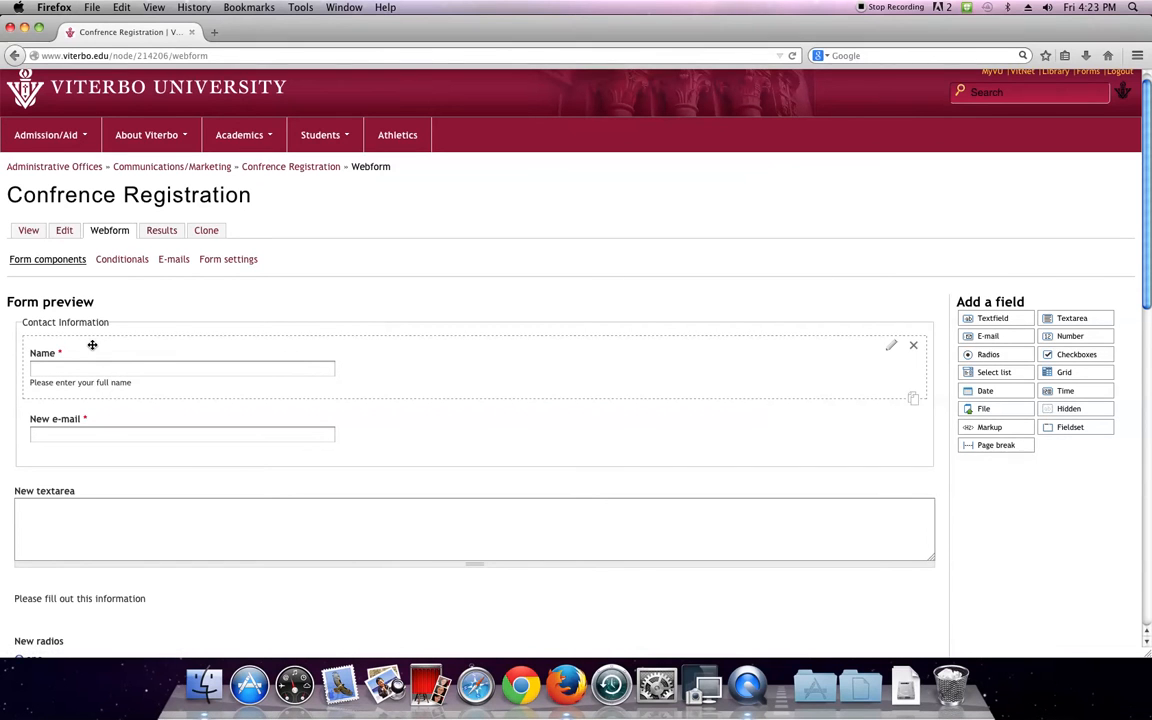
pyautogui.click(172, 261)
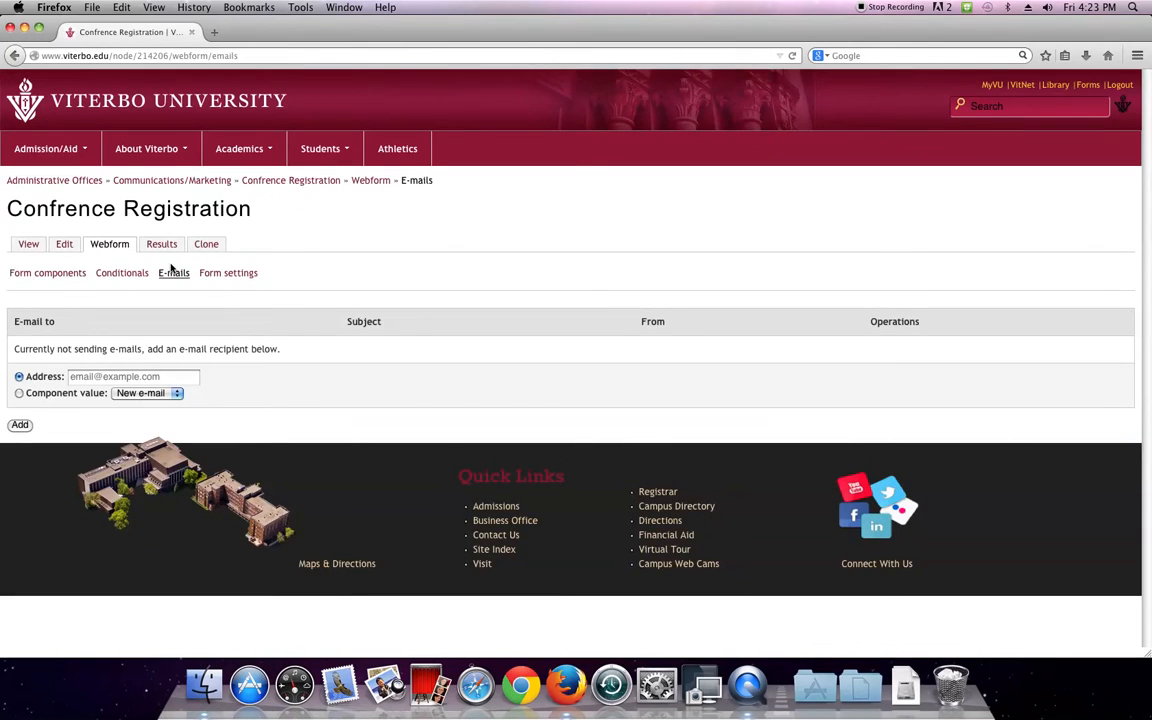
# Enter the fixed recipient's e-mail address under the Address option and add it as a recipient
pyautogui.click(140, 376)
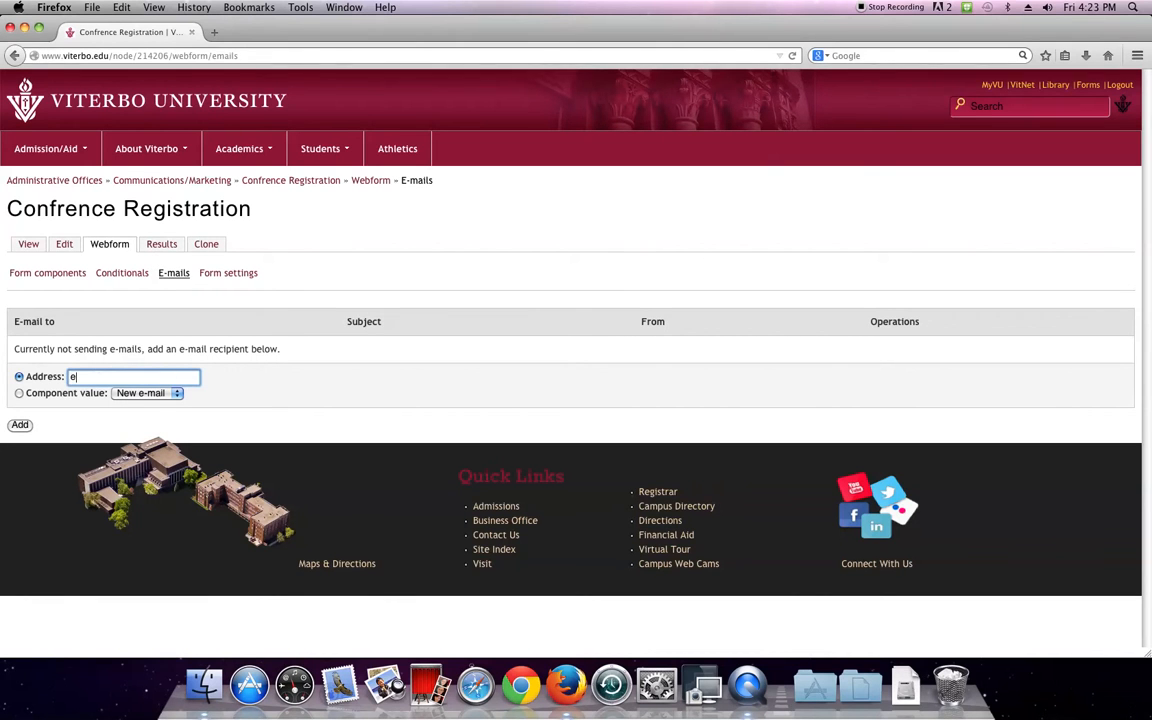
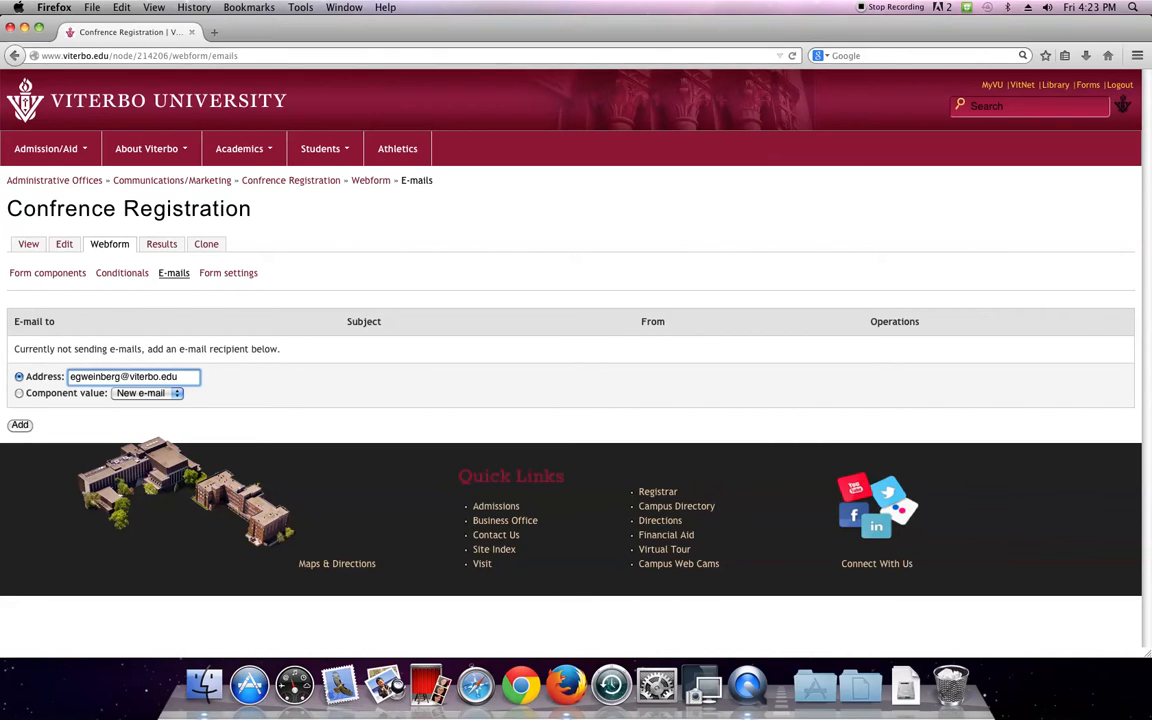
pyautogui.click(18, 393)
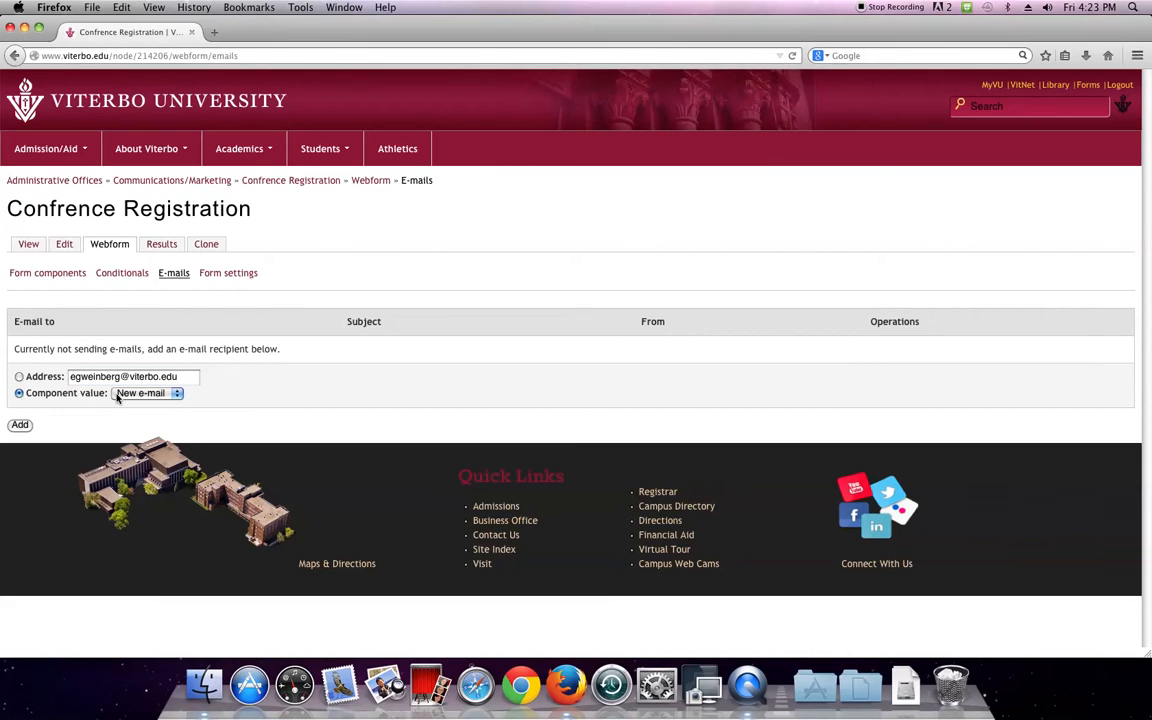
pyautogui.click(19, 376)
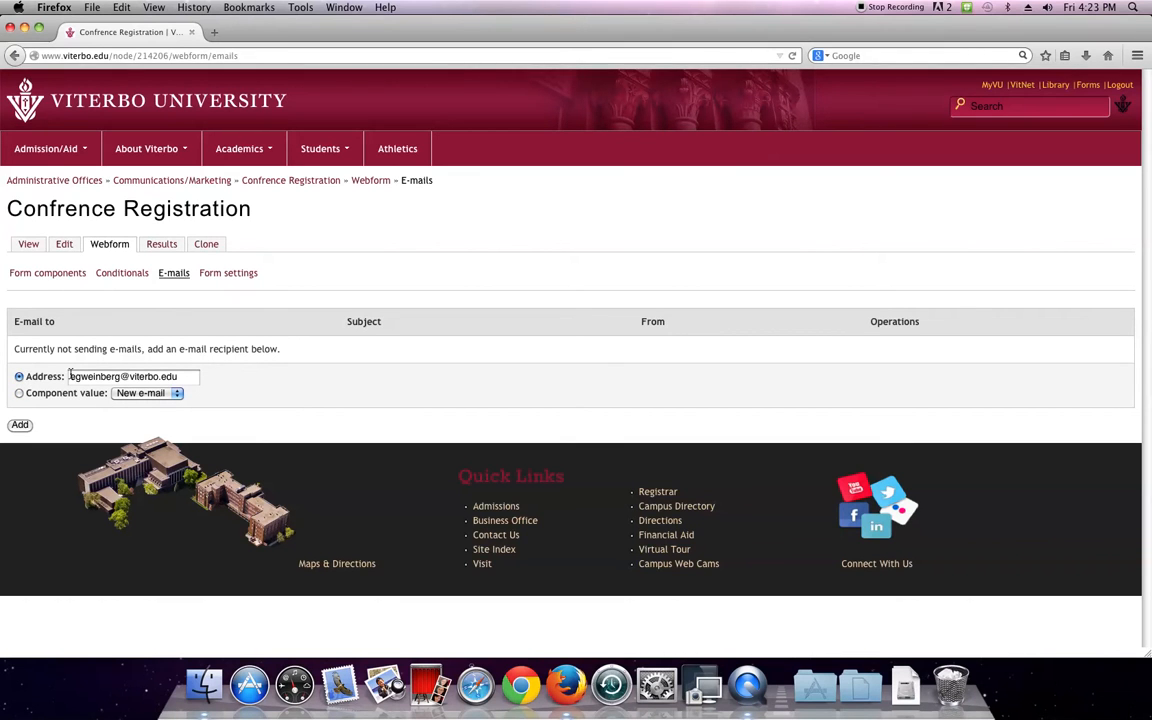
pyautogui.tripleClick(179, 376)
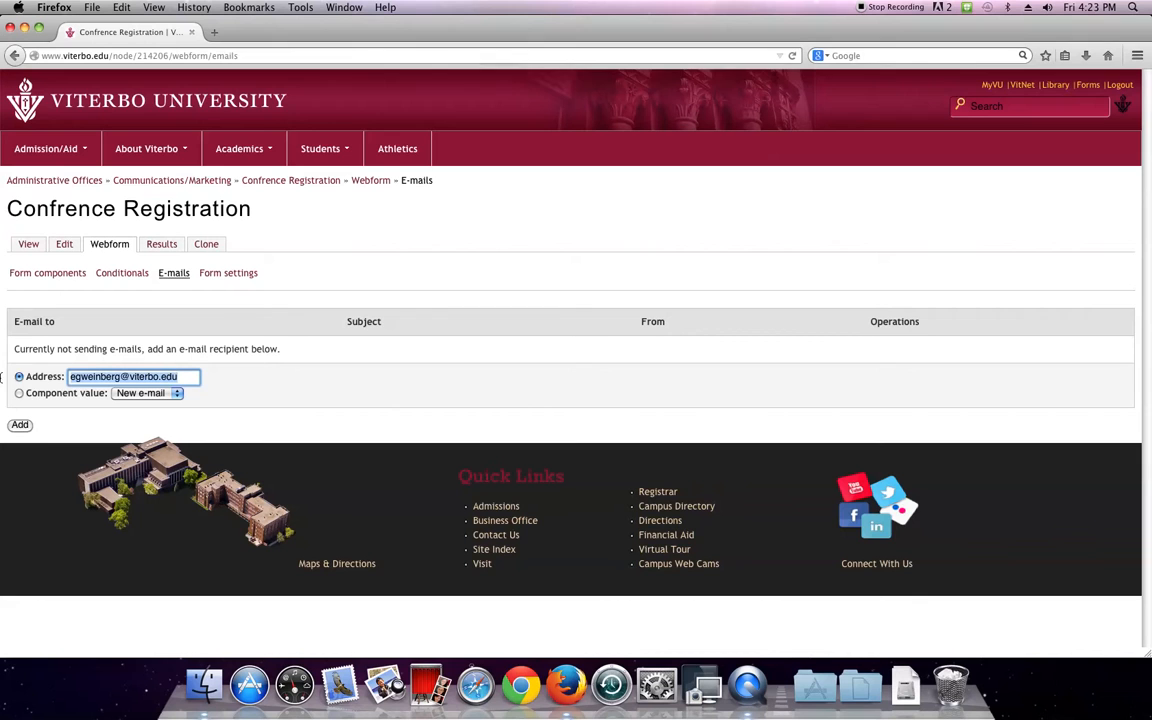
pyautogui.click(22, 428)
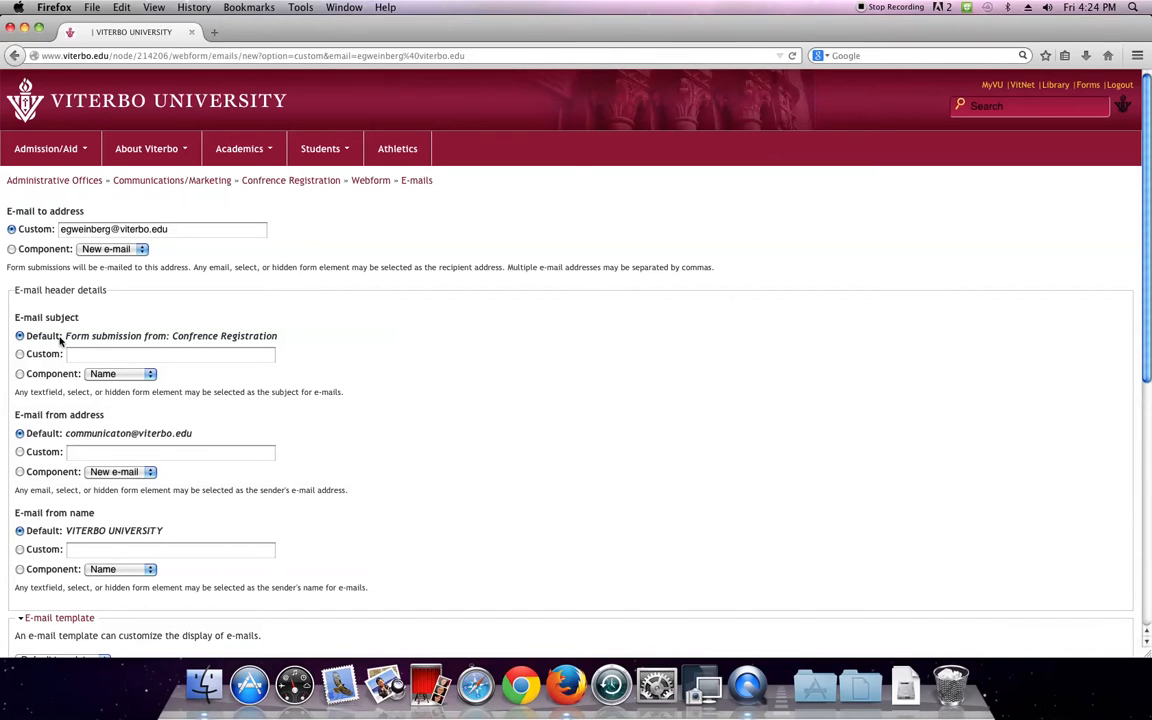
# Scroll through the new e-mail's default subject, from address, from name and template settings
pyautogui.scroll(-1, 200, 350)
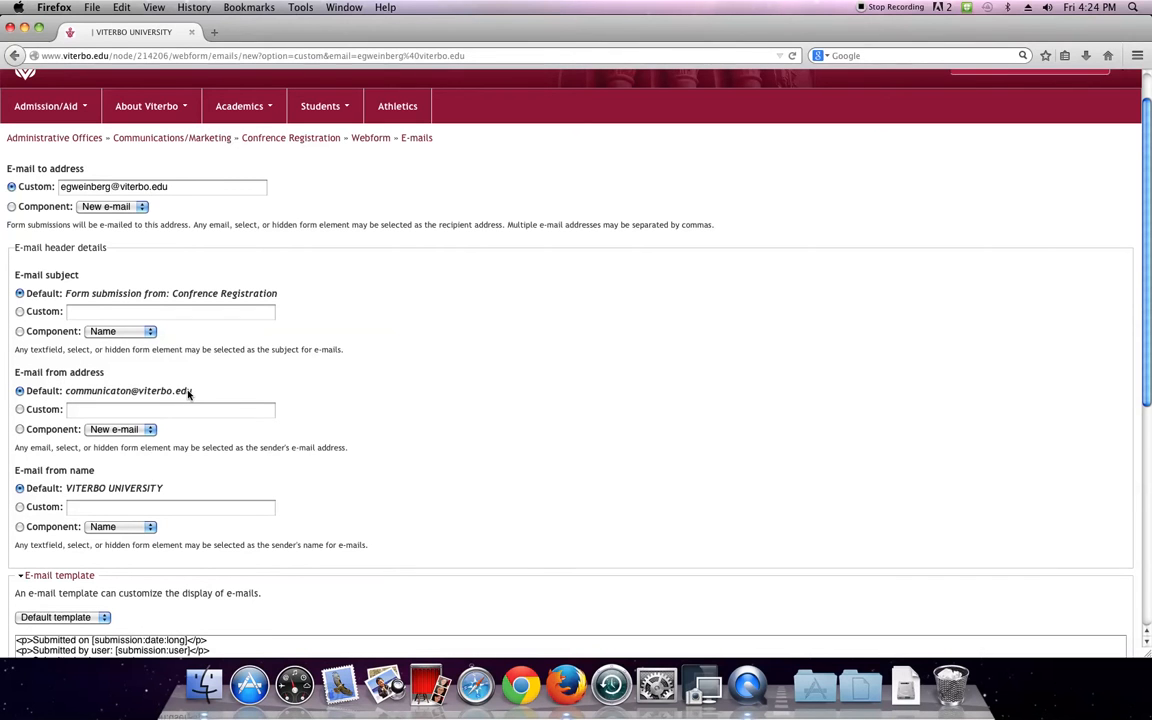
pyautogui.scroll(-5, 110, 395)
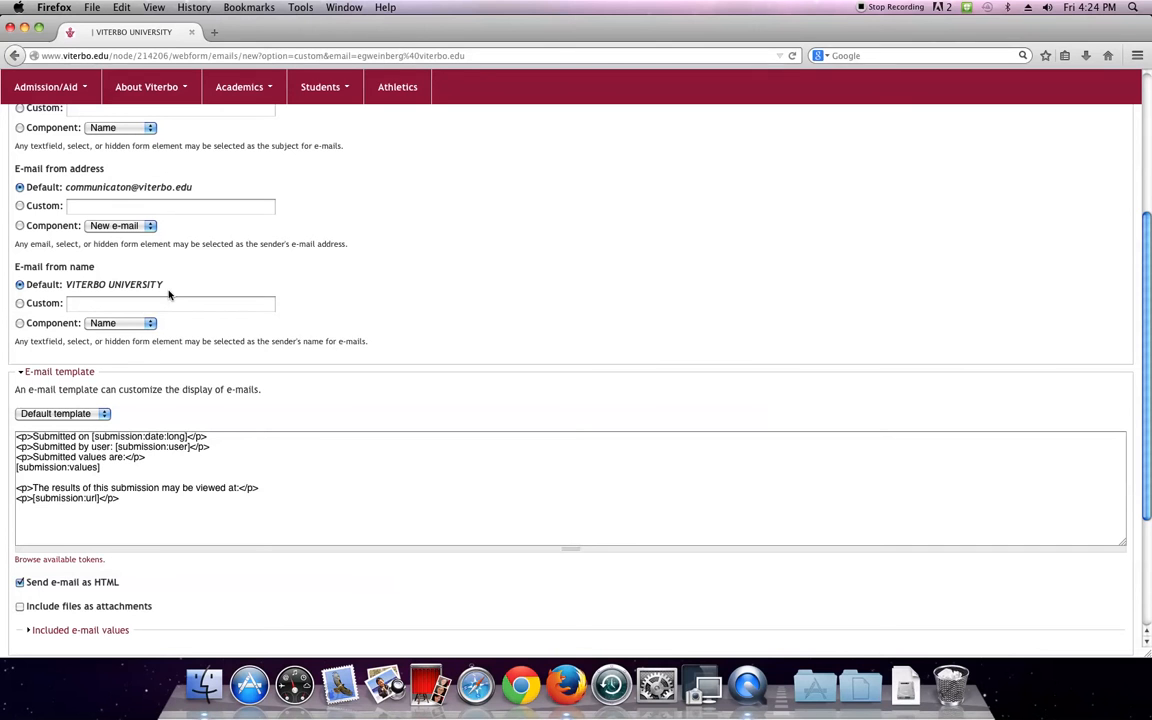
pyautogui.scroll(5, 116, 285)
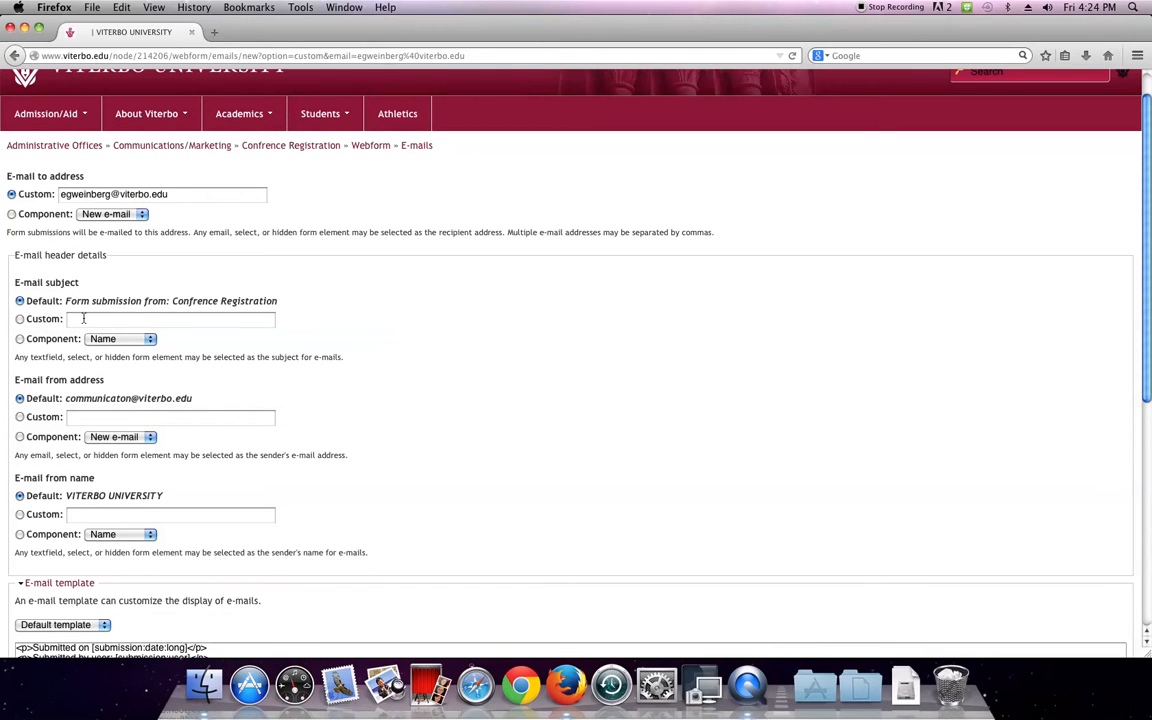
# Review the default template's submission tokens, then tick 'Include files as attachments'
pyautogui.scroll(-9, 125, 355)
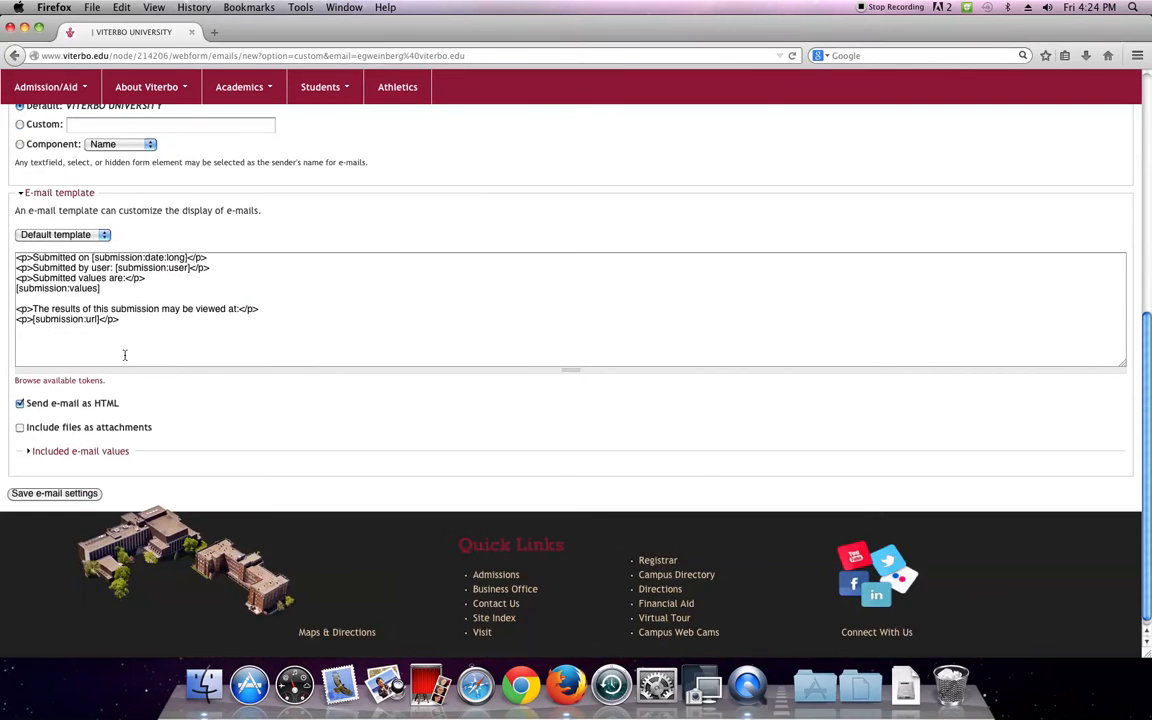
pyautogui.moveTo(159, 339); pyautogui.dragTo(15, 257)
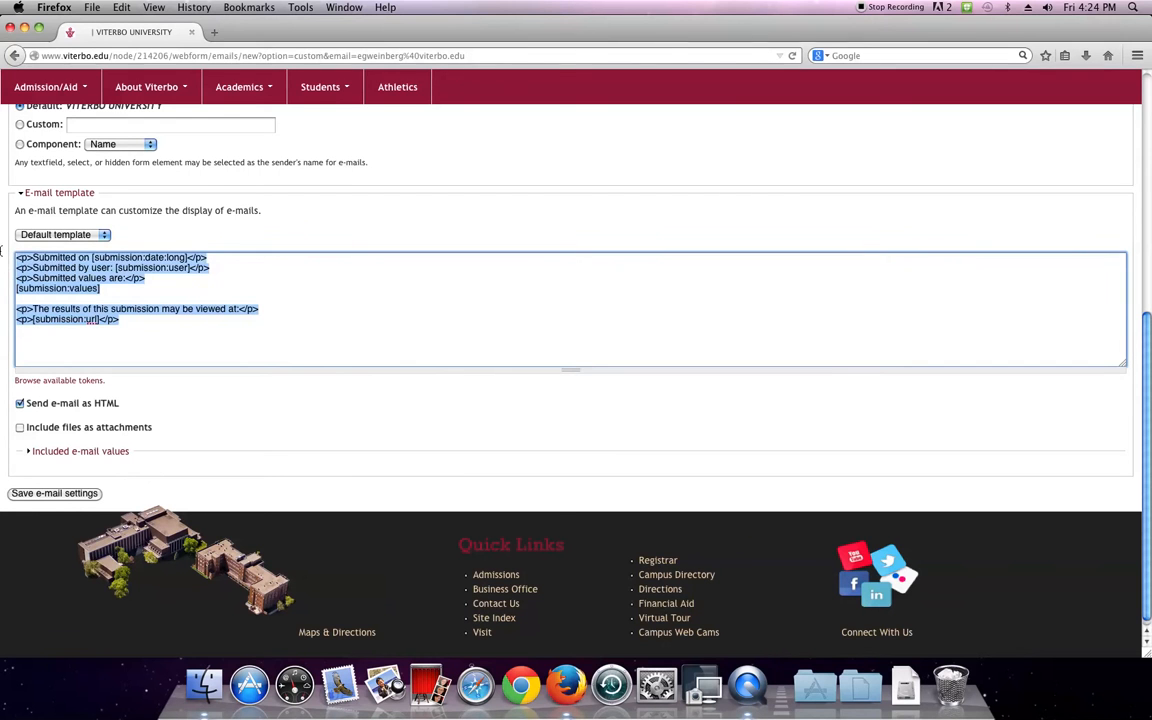
pyautogui.scroll(1, 113, 313)
pyautogui.scroll(5, 113, 313)
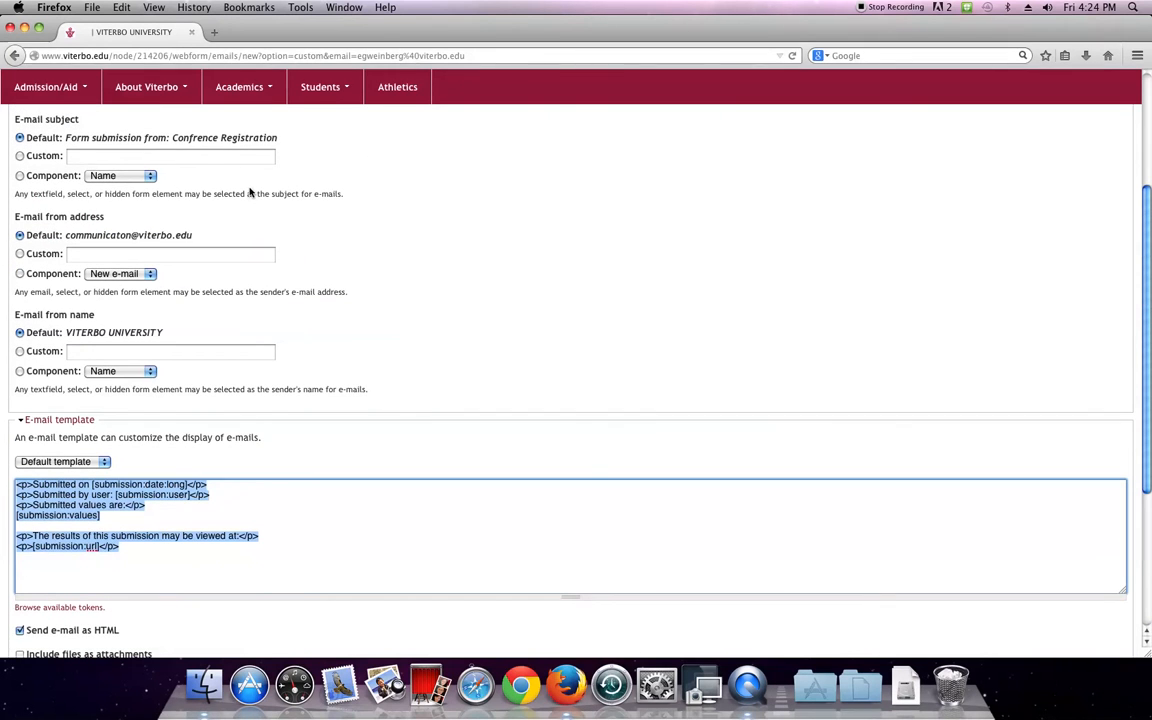
pyautogui.scroll(-1, 247, 199)
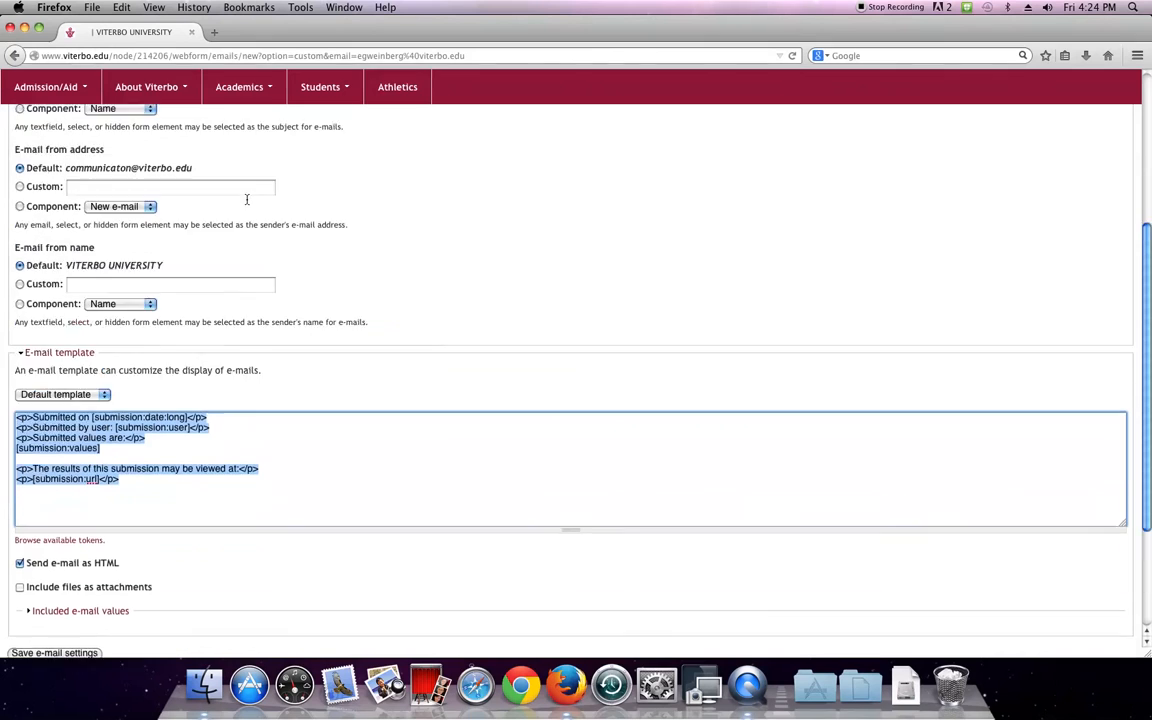
pyautogui.scroll(-2, 247, 199)
pyautogui.click(124, 432)
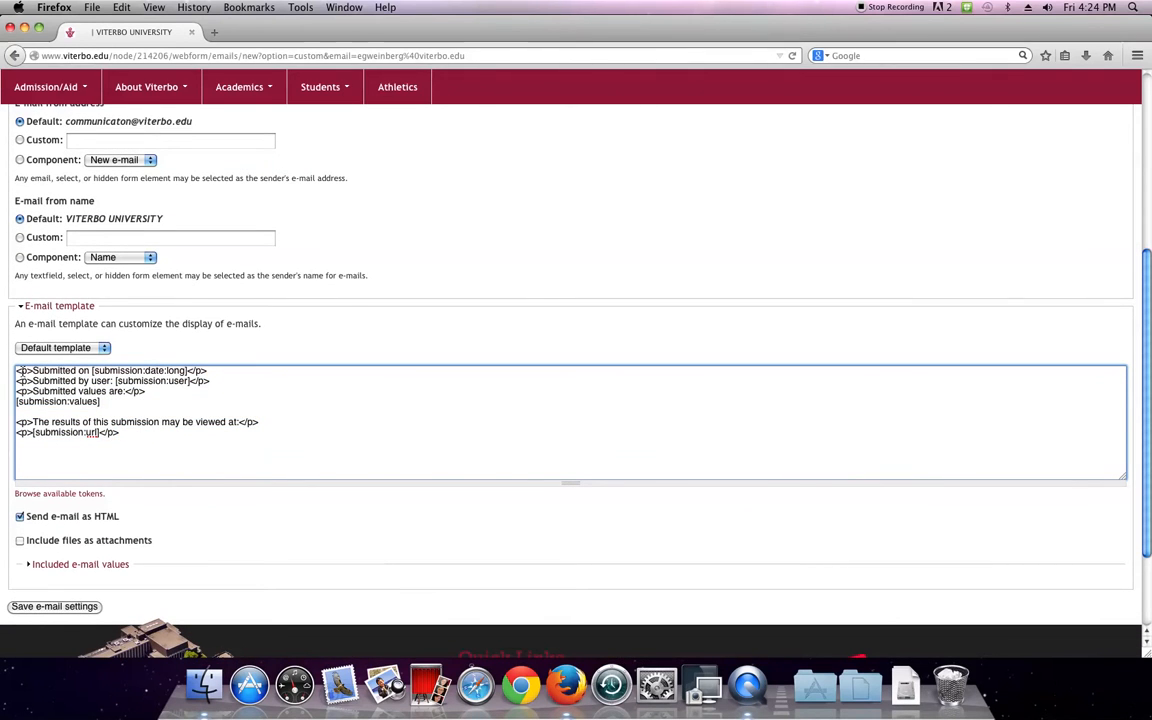
pyautogui.tripleClick(220, 370)
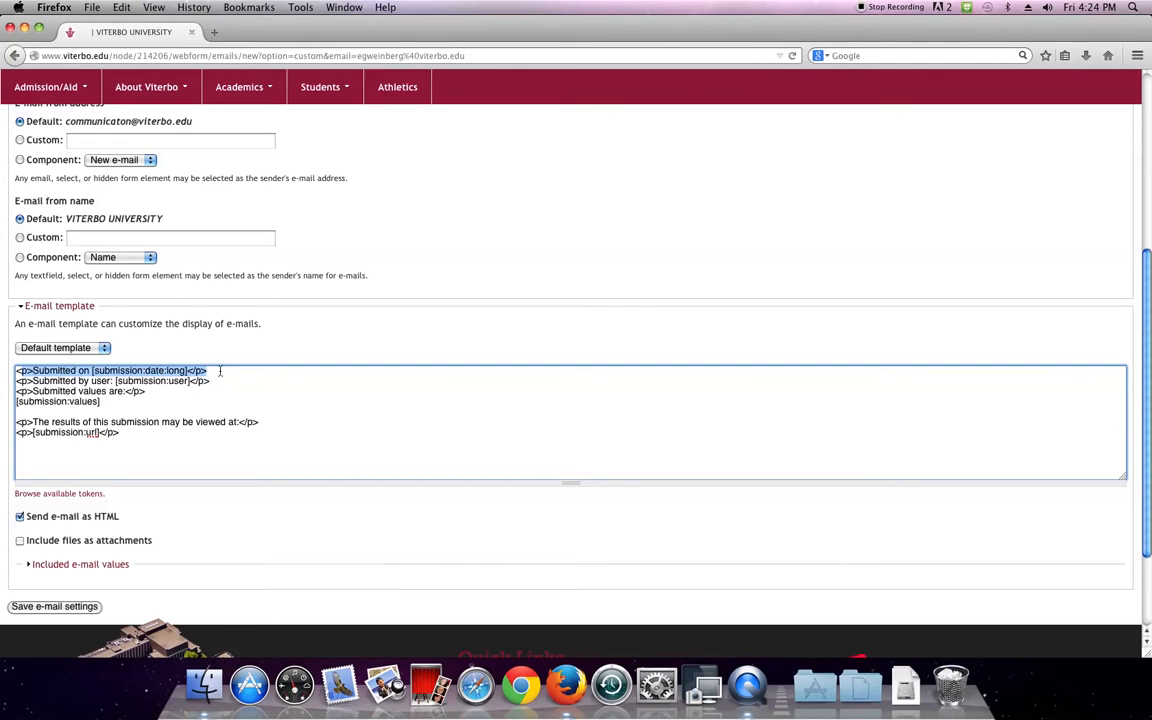
pyautogui.moveTo(220, 370); pyautogui.dragTo(12, 401)
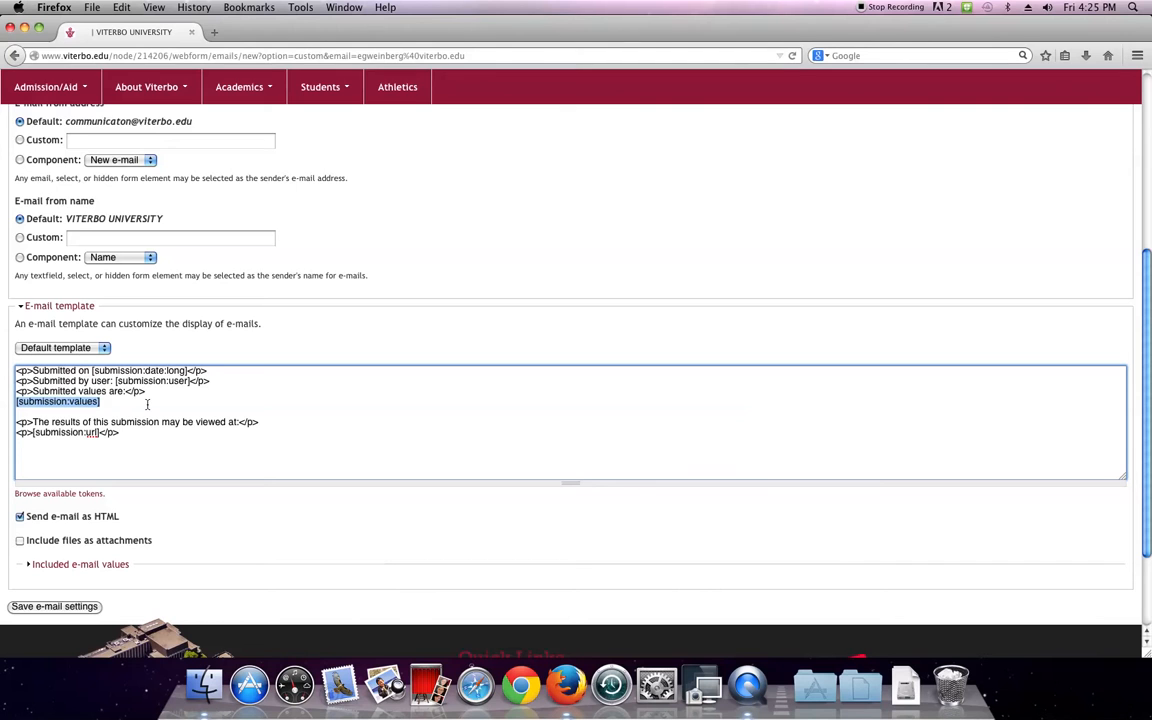
pyautogui.scroll(-3, 146, 404)
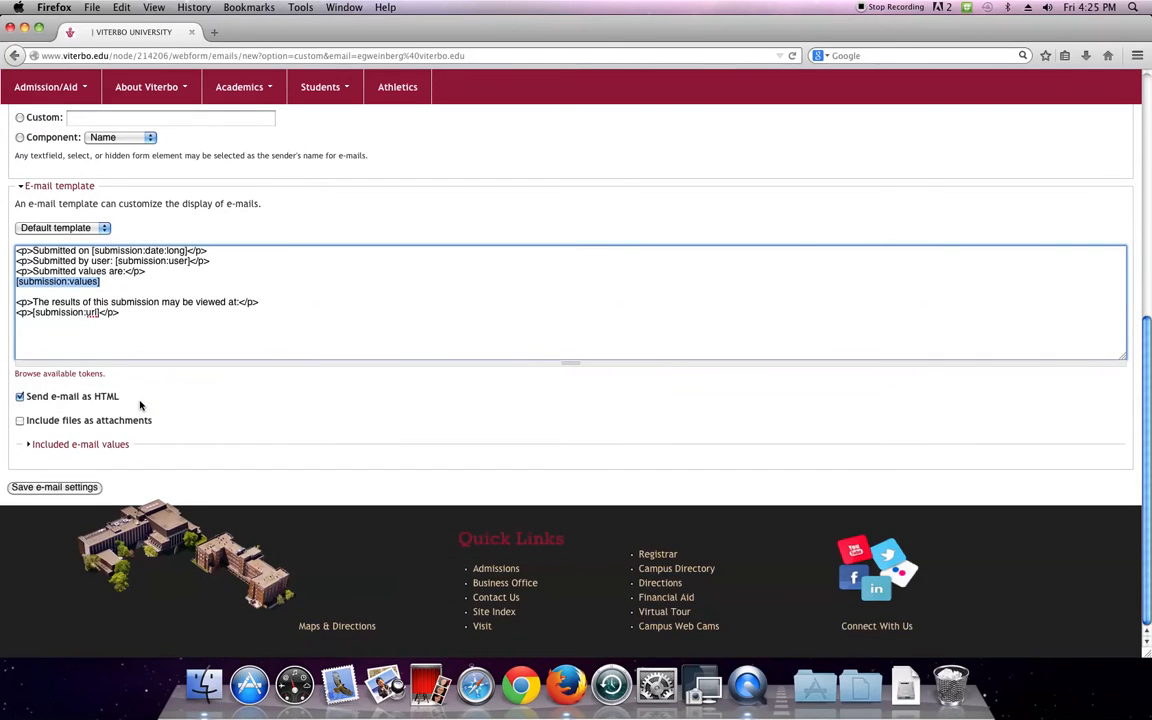
pyautogui.click(19, 421)
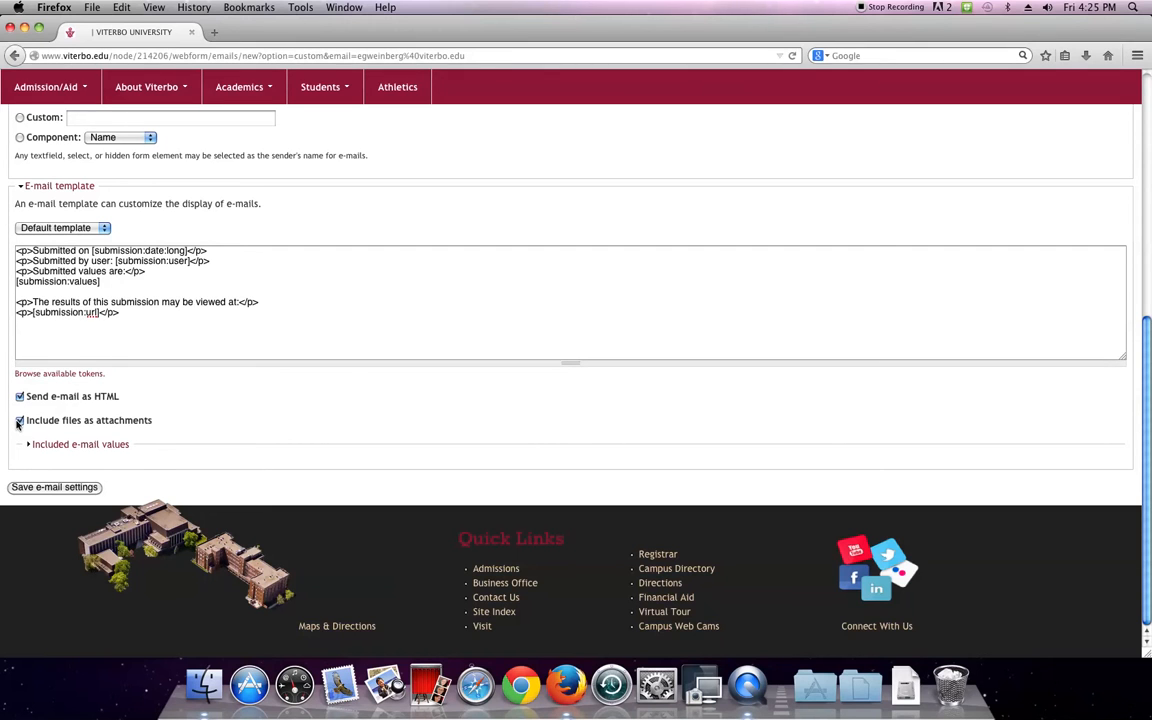
# In Included e-mail values, uncheck Name while keeping New e-mail, New textarea and New radios checked
pyautogui.click(66, 443)
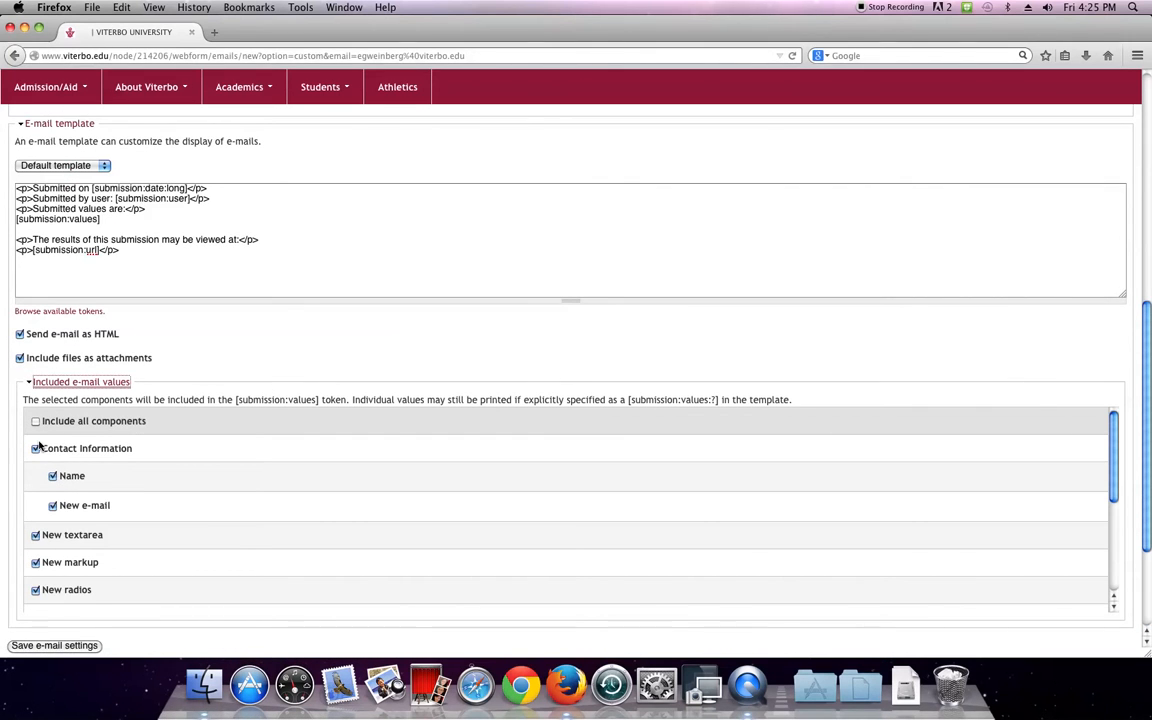
pyautogui.click(33, 591)
pyautogui.click(35, 563)
pyautogui.click(36, 535)
pyautogui.click(52, 506)
pyautogui.click(52, 477)
pyautogui.click(52, 506)
pyautogui.click(36, 537)
pyautogui.click(36, 590)
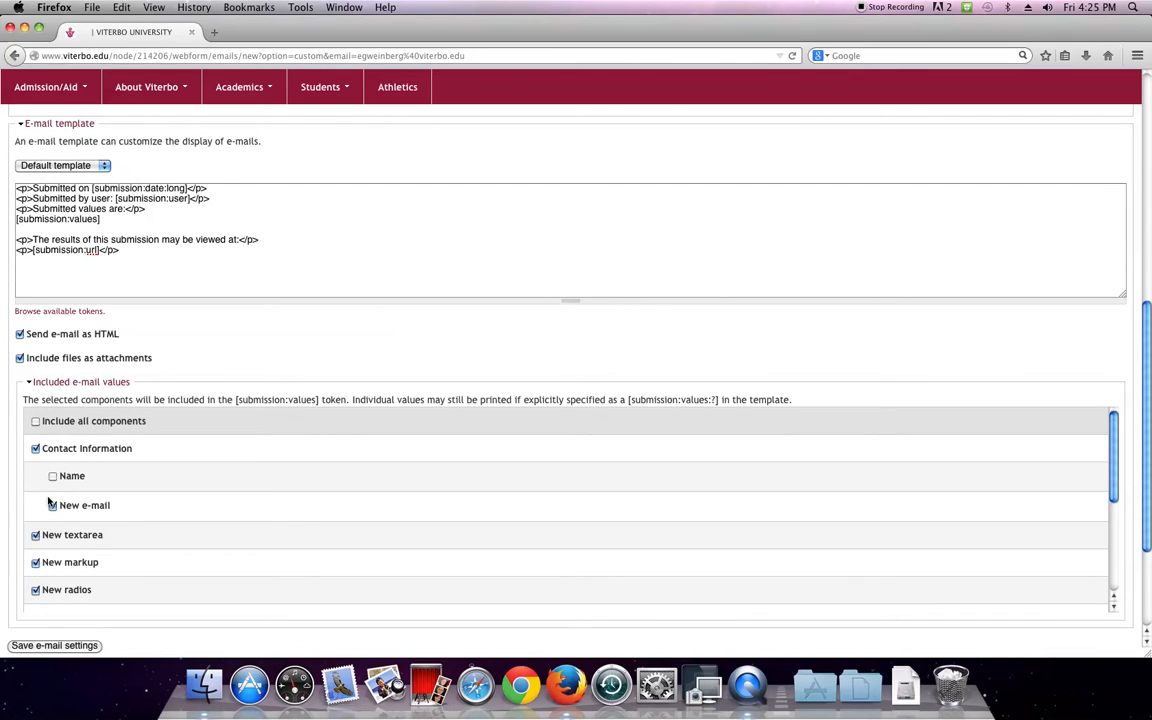
# Save the first notification e-mail's settings
pyautogui.scroll(-1, 50, 495)
pyautogui.scroll(-5, 48, 501)
pyautogui.scroll(-4, 141, 465)
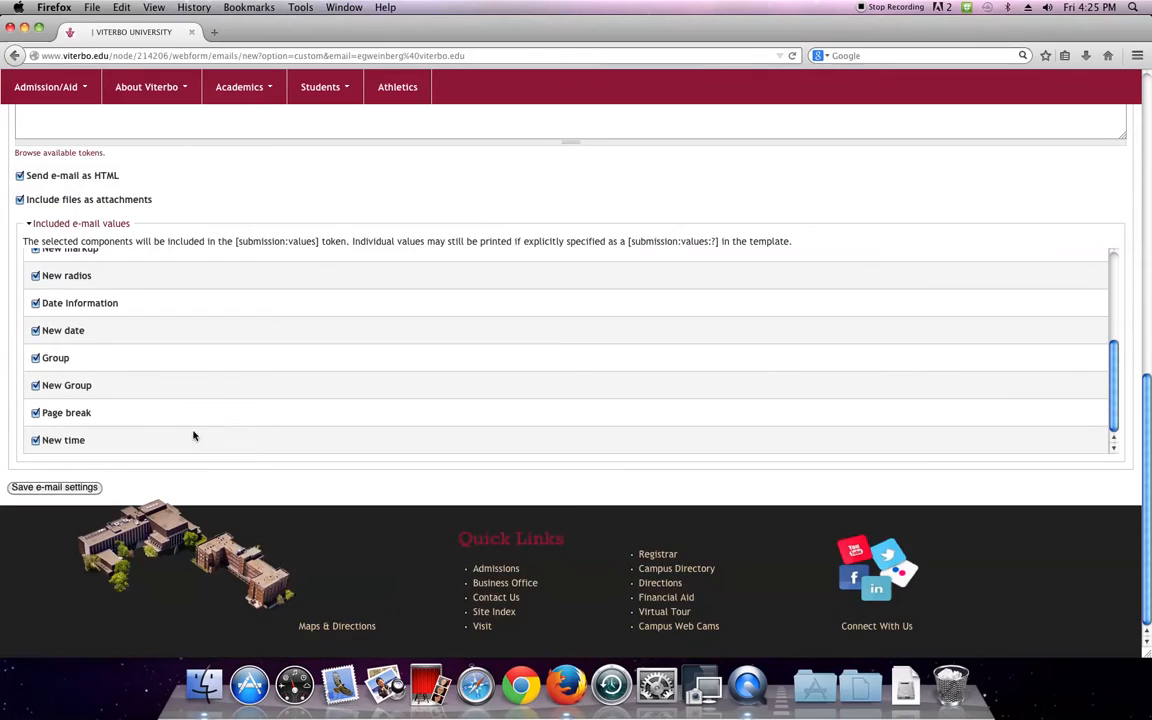
pyautogui.scroll(10, 132, 465)
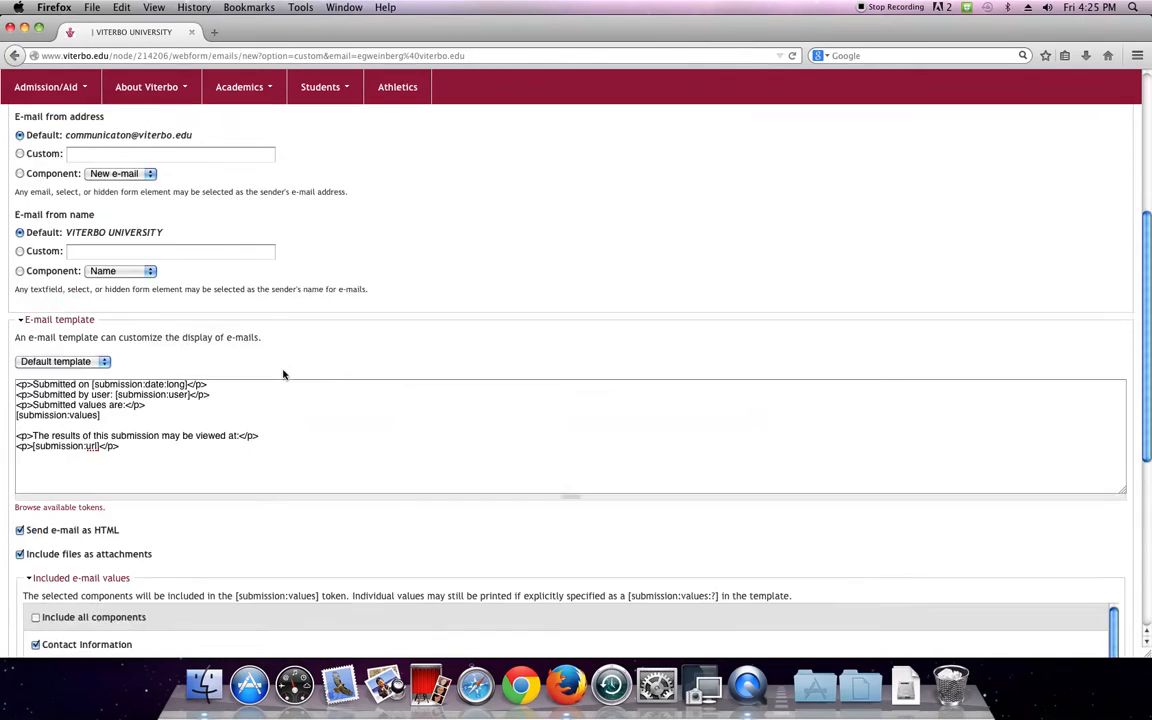
pyautogui.scroll(-10, 277, 375)
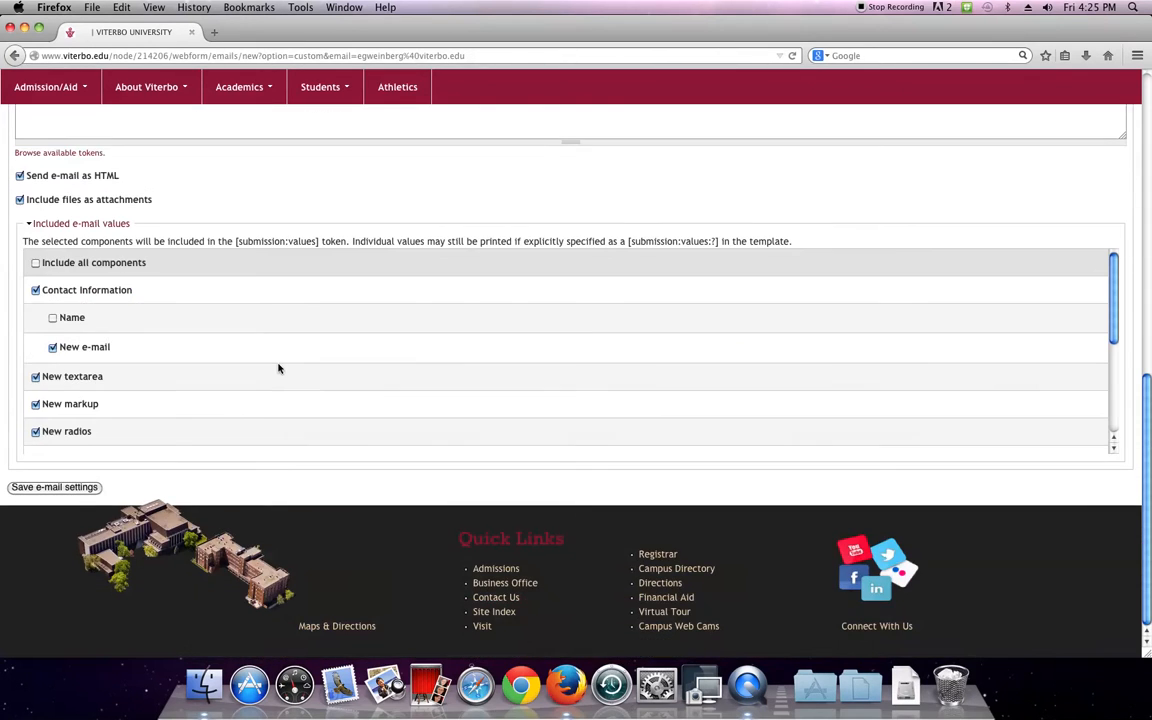
pyautogui.click(55, 487)
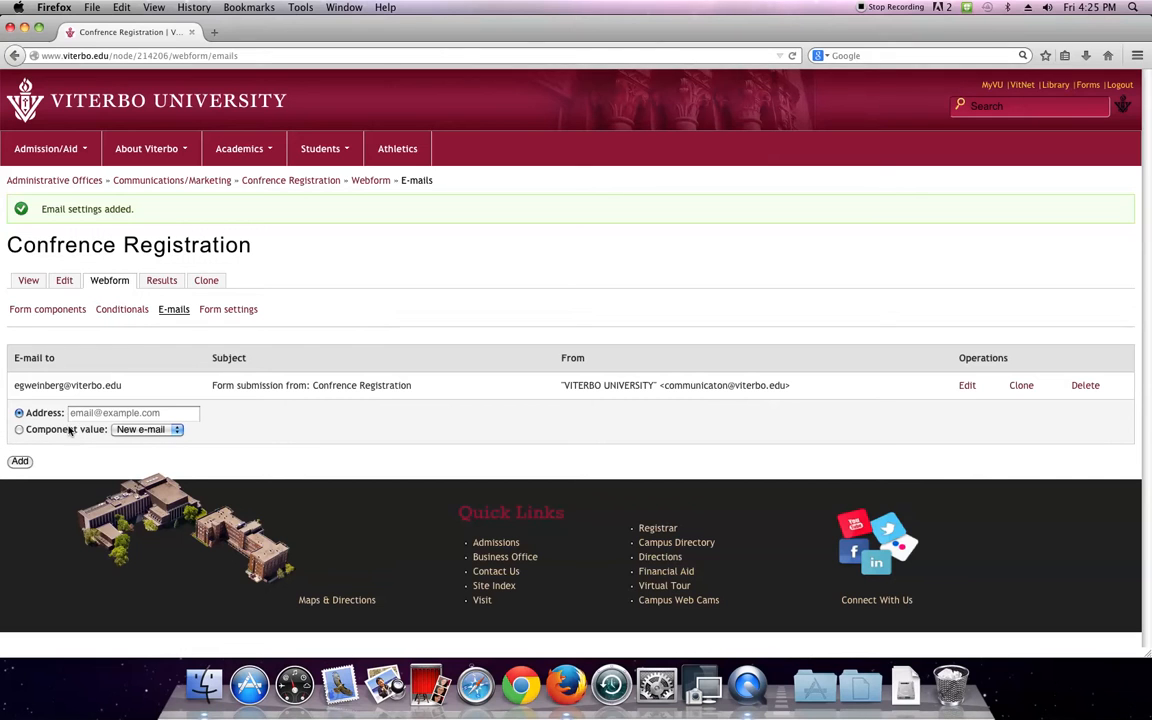
# Add a second e-mail whose recipient is the New e-mail component value
pyautogui.click(18, 412)
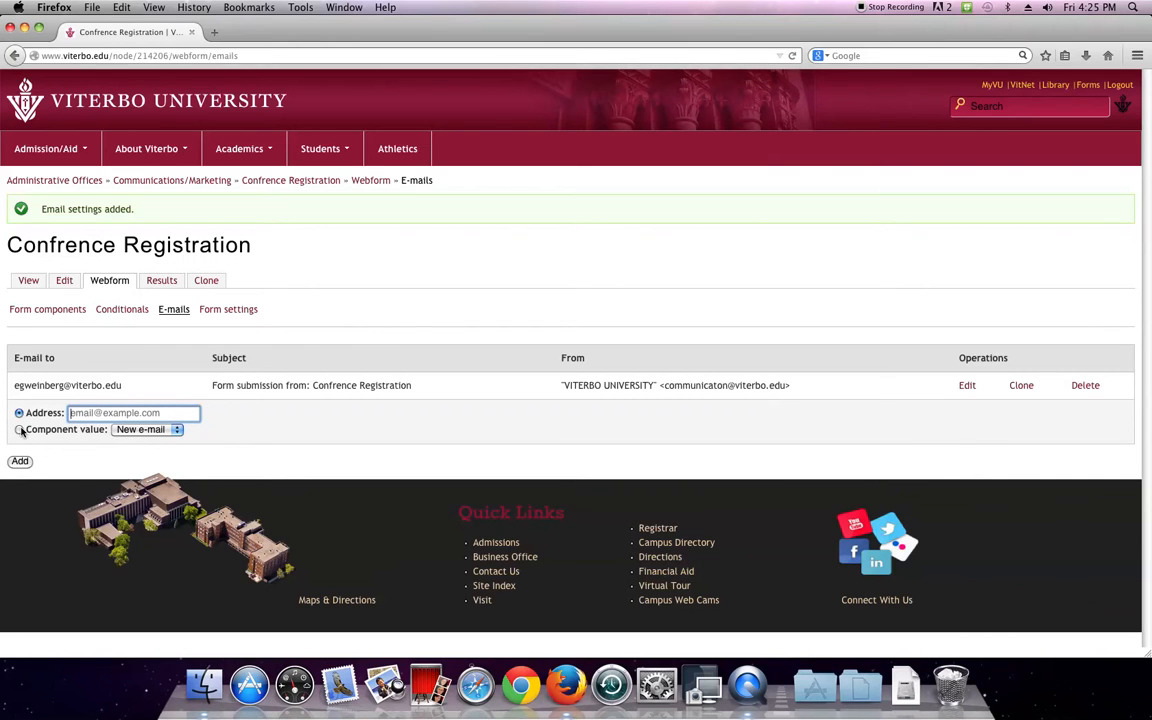
pyautogui.click(133, 430)
pyautogui.click(133, 433)
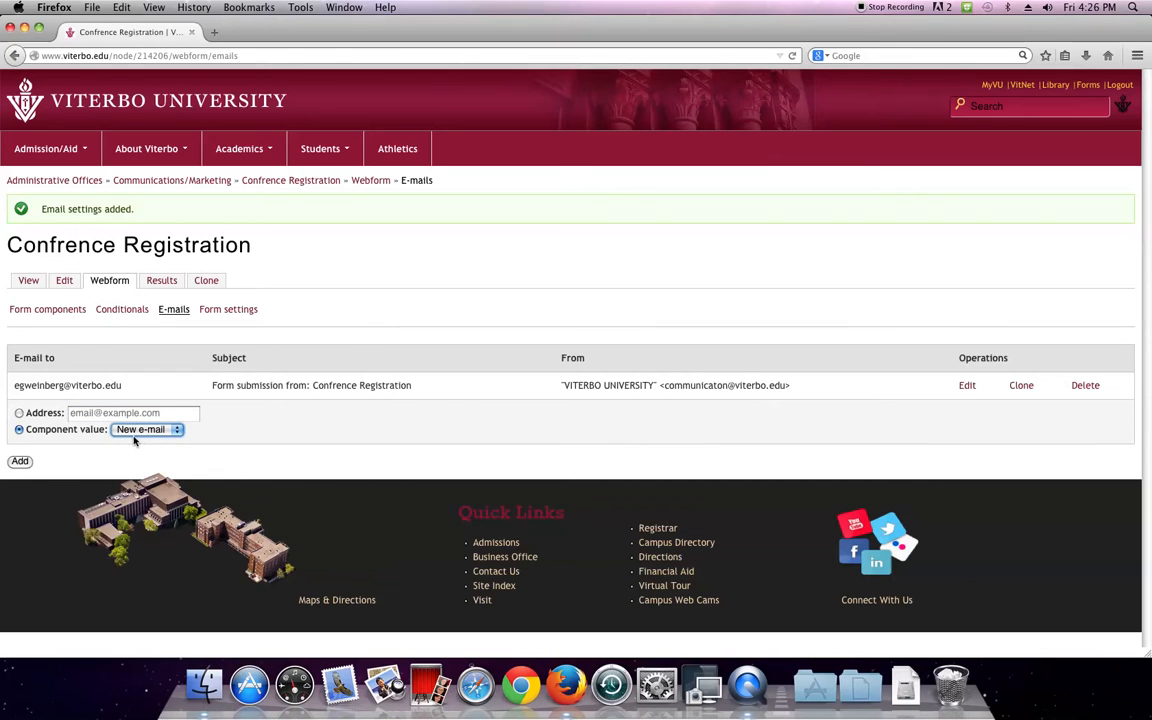
pyautogui.click(136, 432)
pyautogui.click(138, 441)
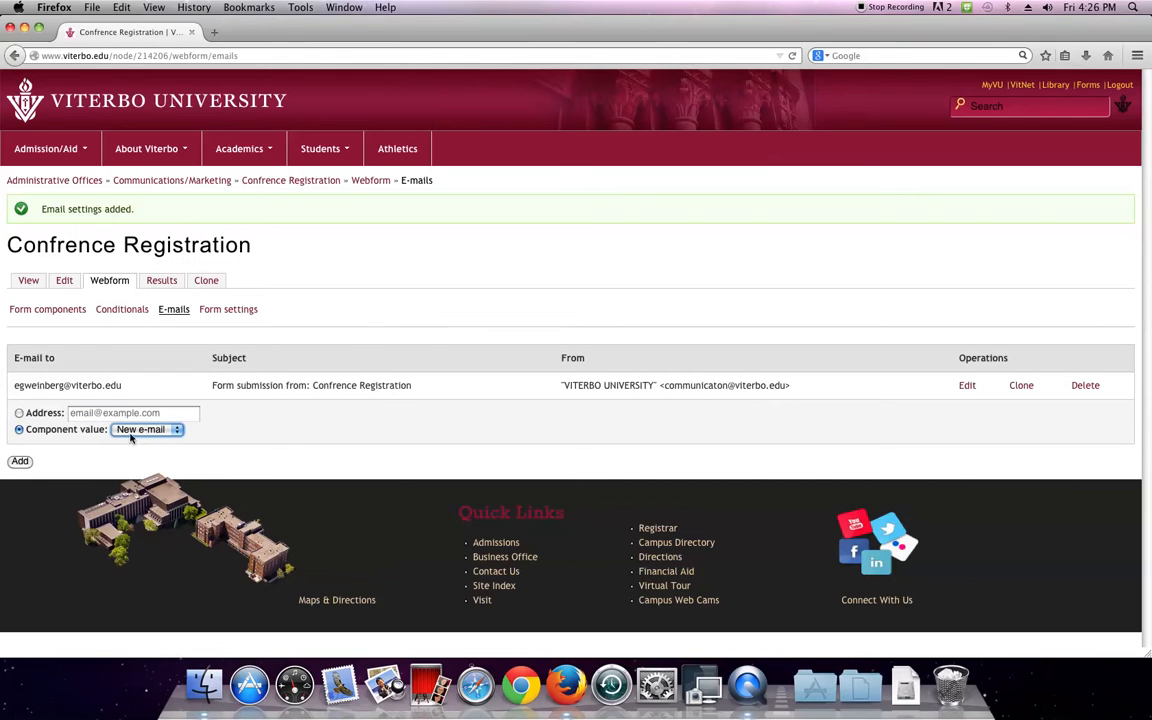
pyautogui.click(21, 462)
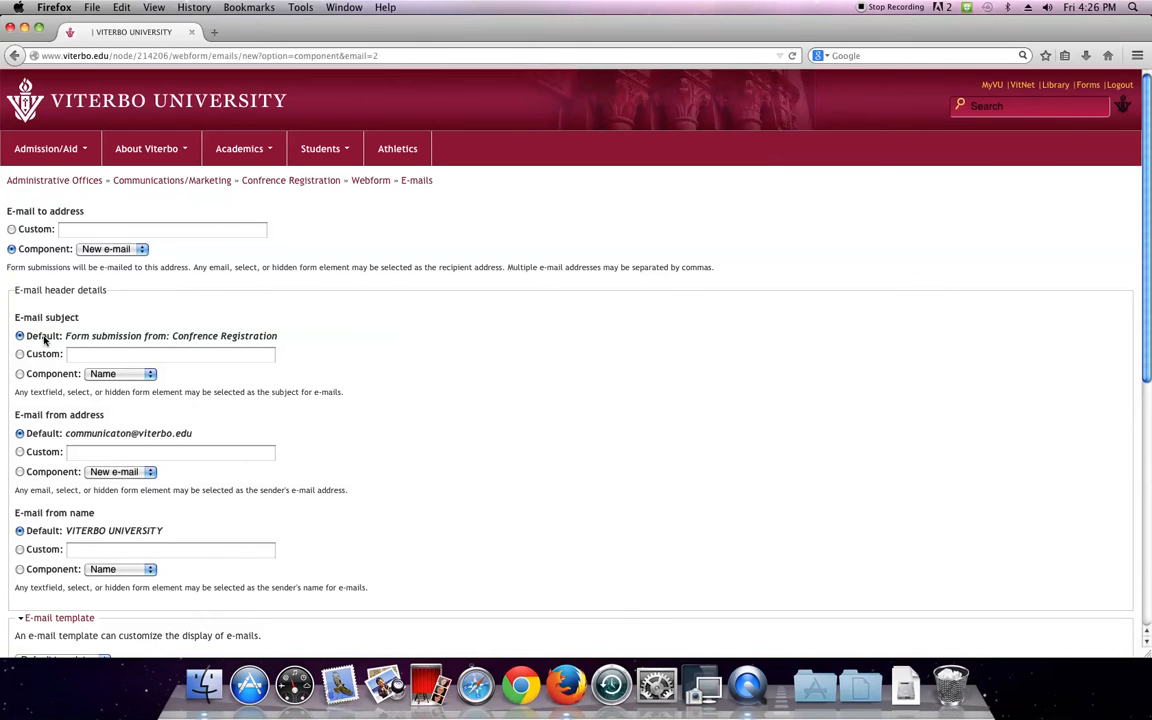
# Set a custom subject 'Email Reciept for Confrence'
pyautogui.moveTo(65, 337); pyautogui.dragTo(279, 338)
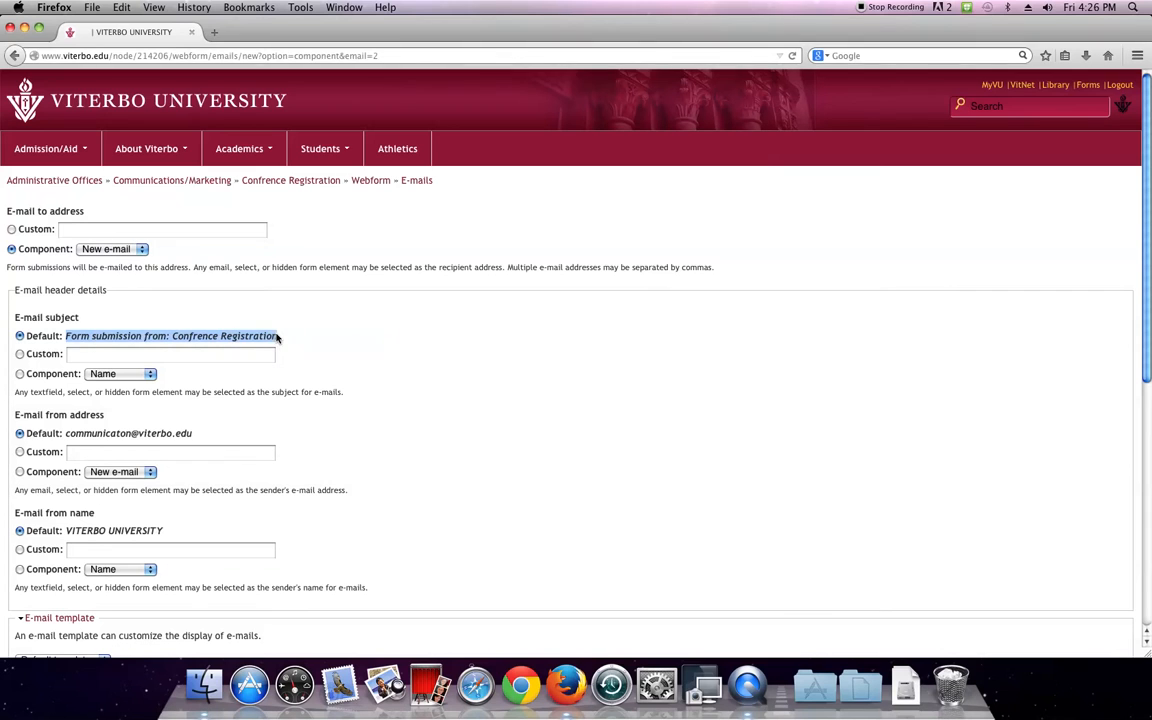
pyautogui.click(11, 362)
pyautogui.click(19, 355)
pyautogui.click(75, 356)
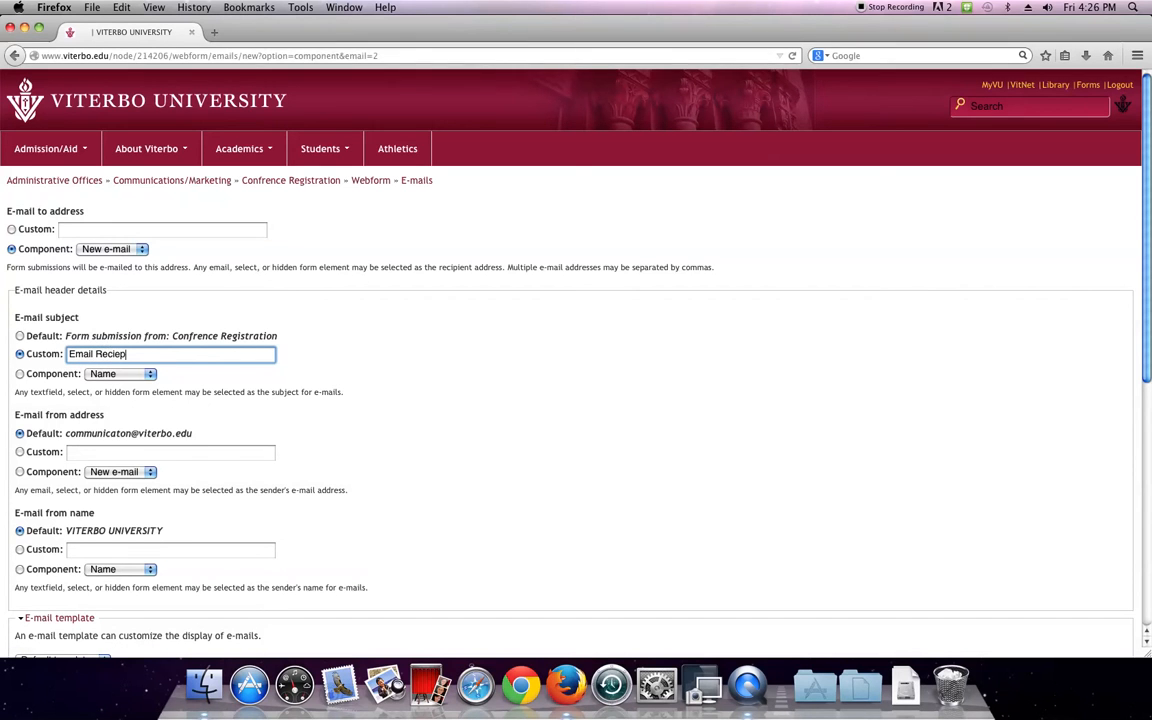
pyautogui.press('BackSpace')
pyautogui.write('for Confrence')
pyautogui.scroll(-2, 64, 370)
# Set a custom From address to the organiser's e-mail address
pyautogui.click(19, 419)
pyautogui.click(88, 421)
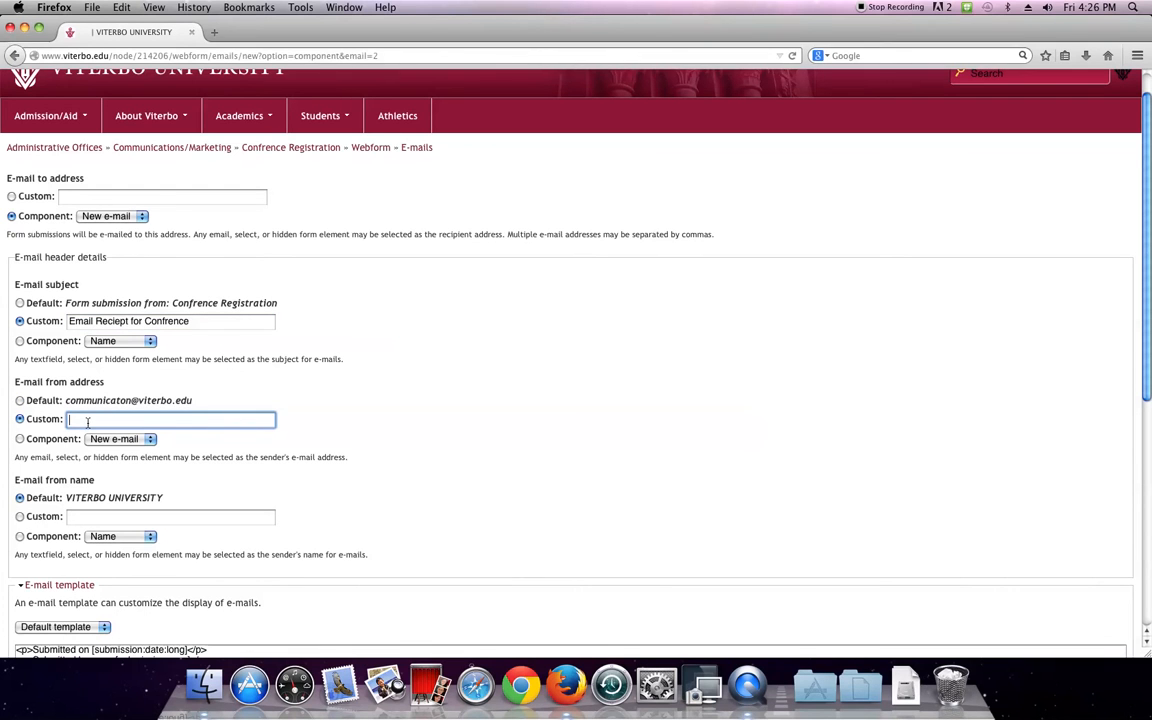
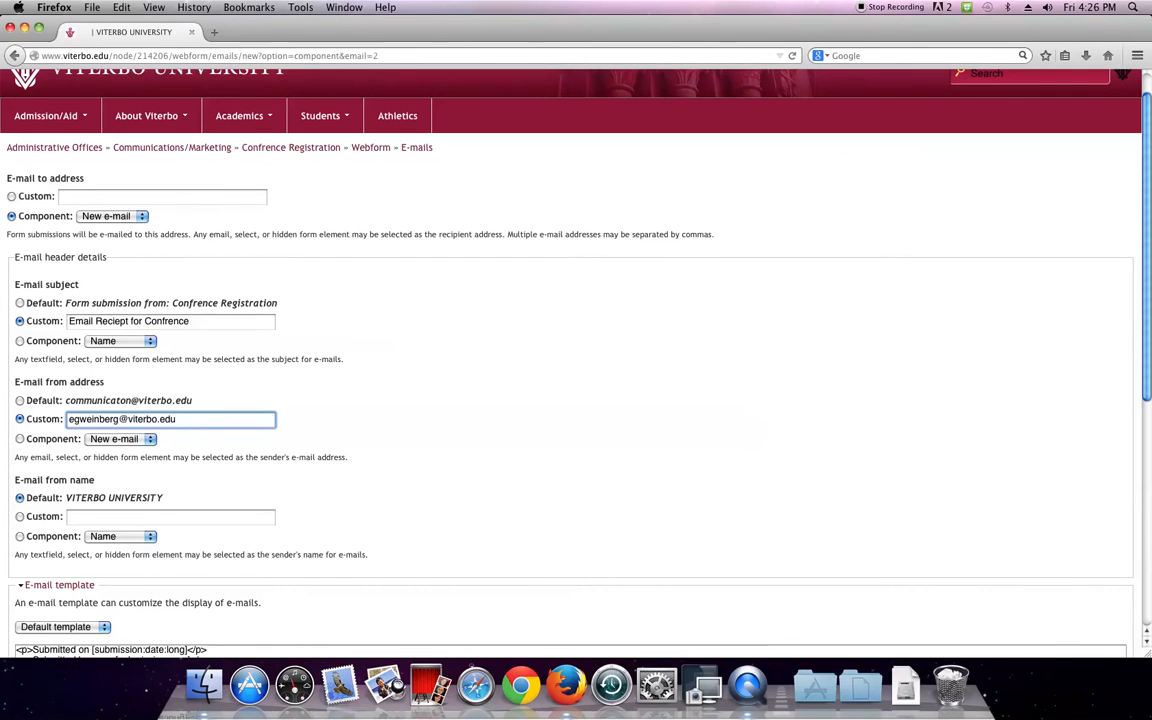
pyautogui.scroll(-3, 97, 392)
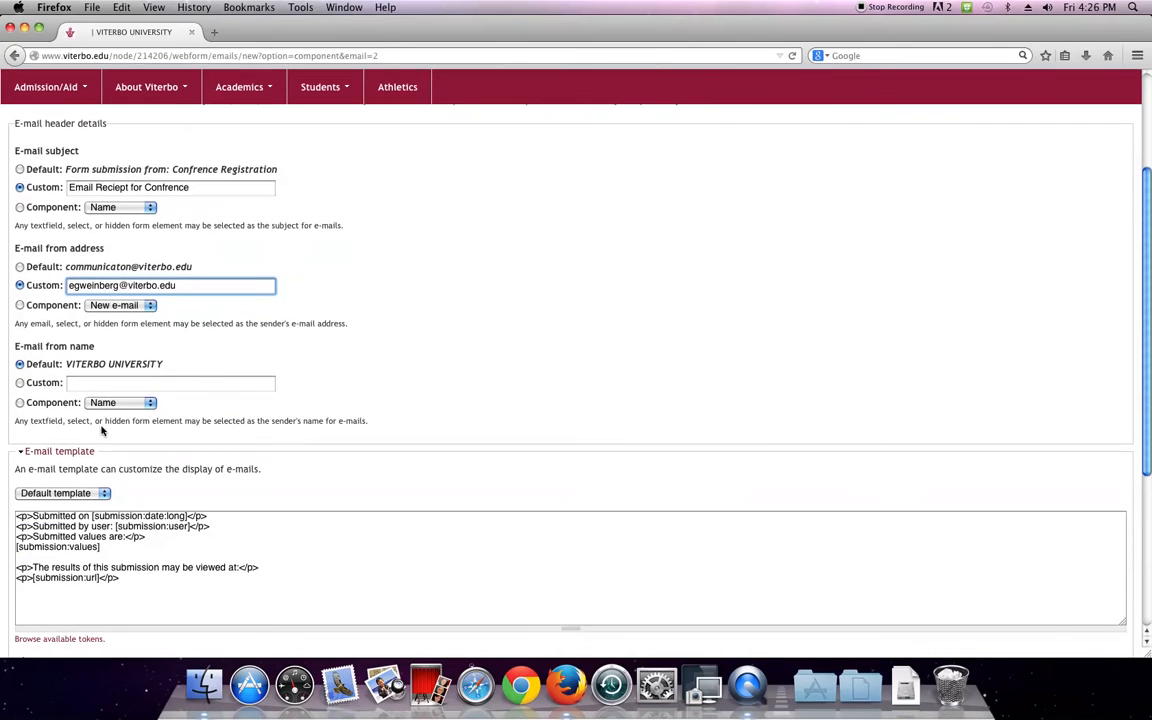
# Set a custom From name to the organiser's full name
pyautogui.click(20, 382)
pyautogui.click(90, 384)
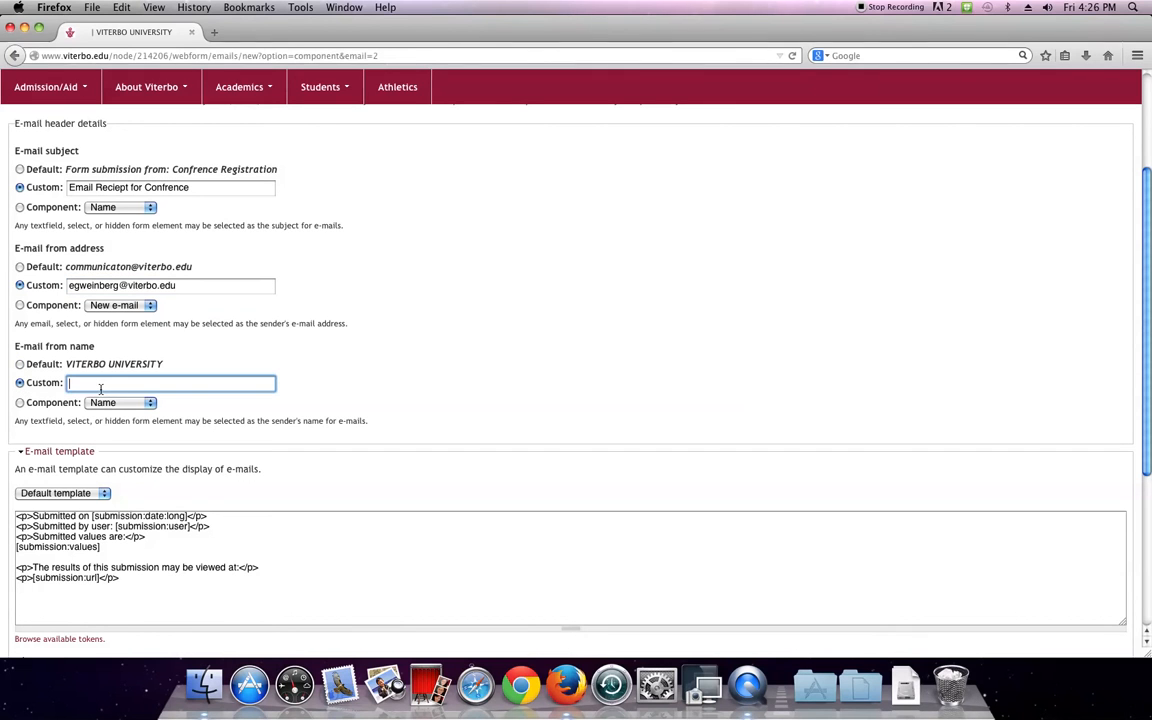
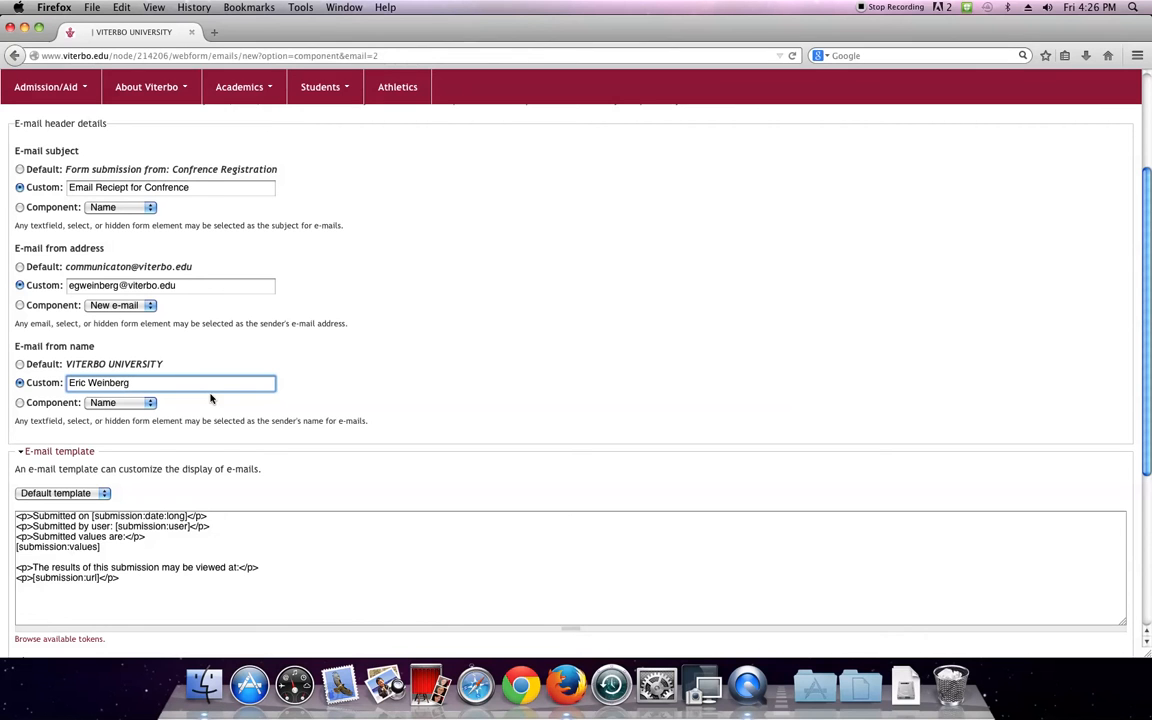
pyautogui.scroll(-5, 211, 396)
pyautogui.scroll(1, 208, 393)
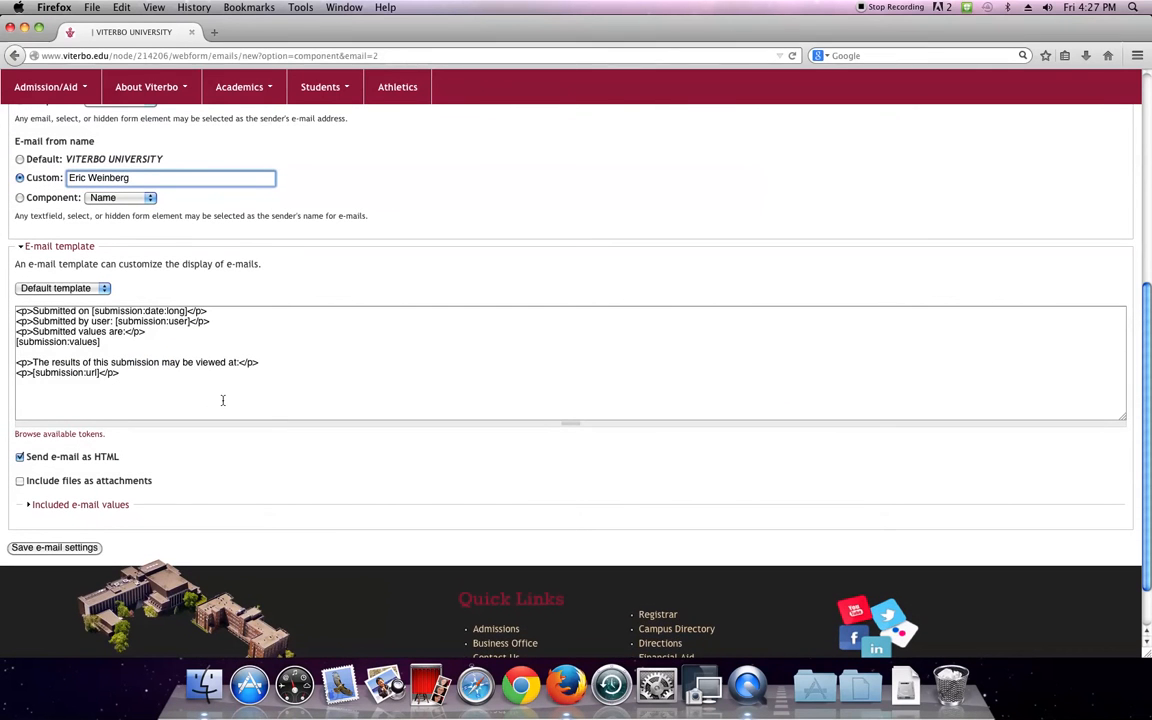
# Delete the Submitted on, Submitted by and Submitted values lines, leaving a blank line above [submission:values]
pyautogui.moveTo(159, 386); pyautogui.dragTo(20, 306)
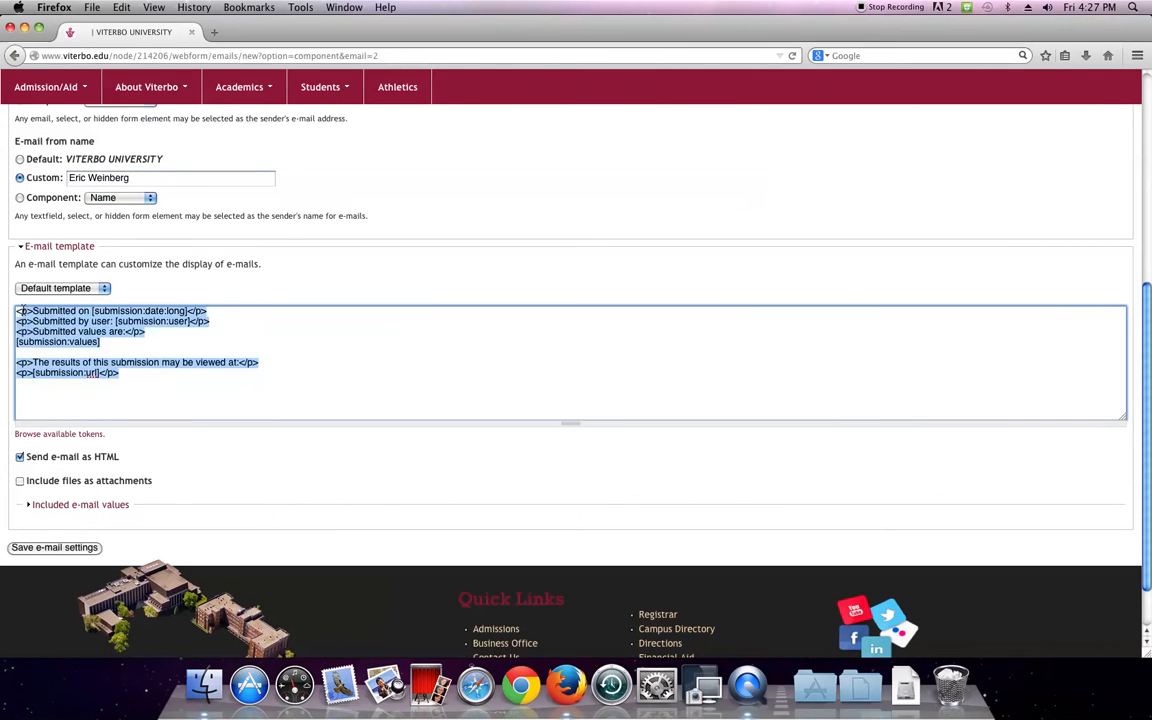
pyautogui.click(110, 364)
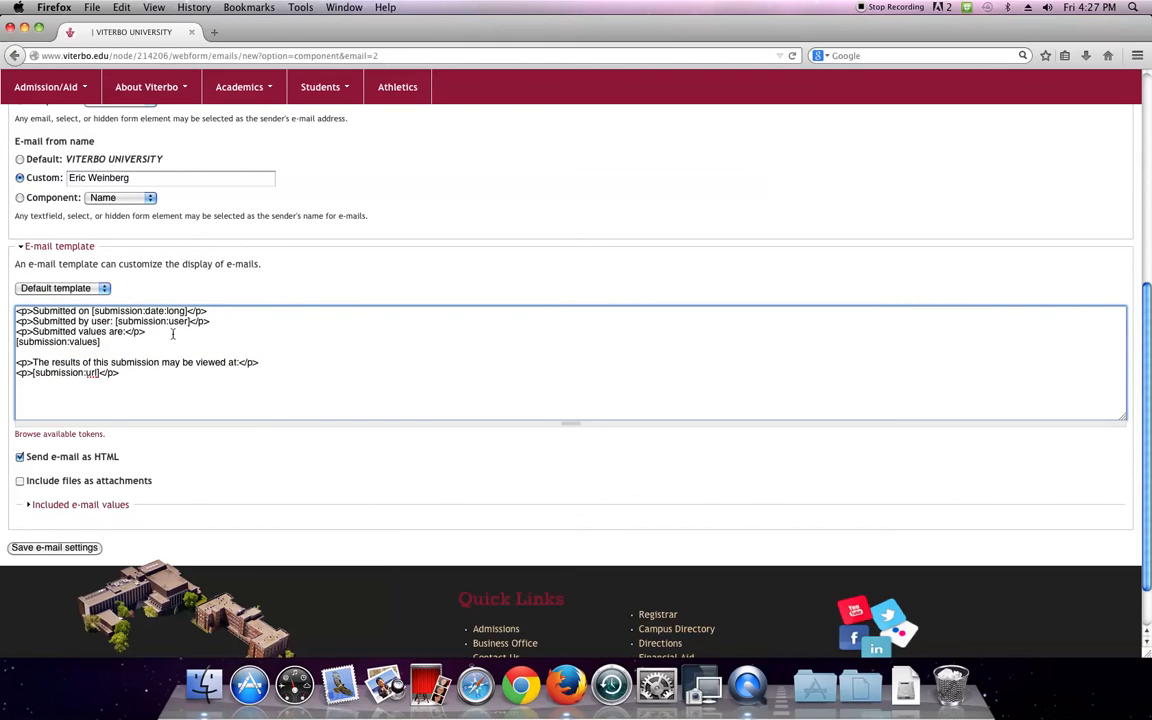
pyautogui.moveTo(239, 324); pyautogui.dragTo(283, 347)
pyautogui.moveTo(234, 311); pyautogui.dragTo(12, 312)
pyautogui.press('BackSpace')
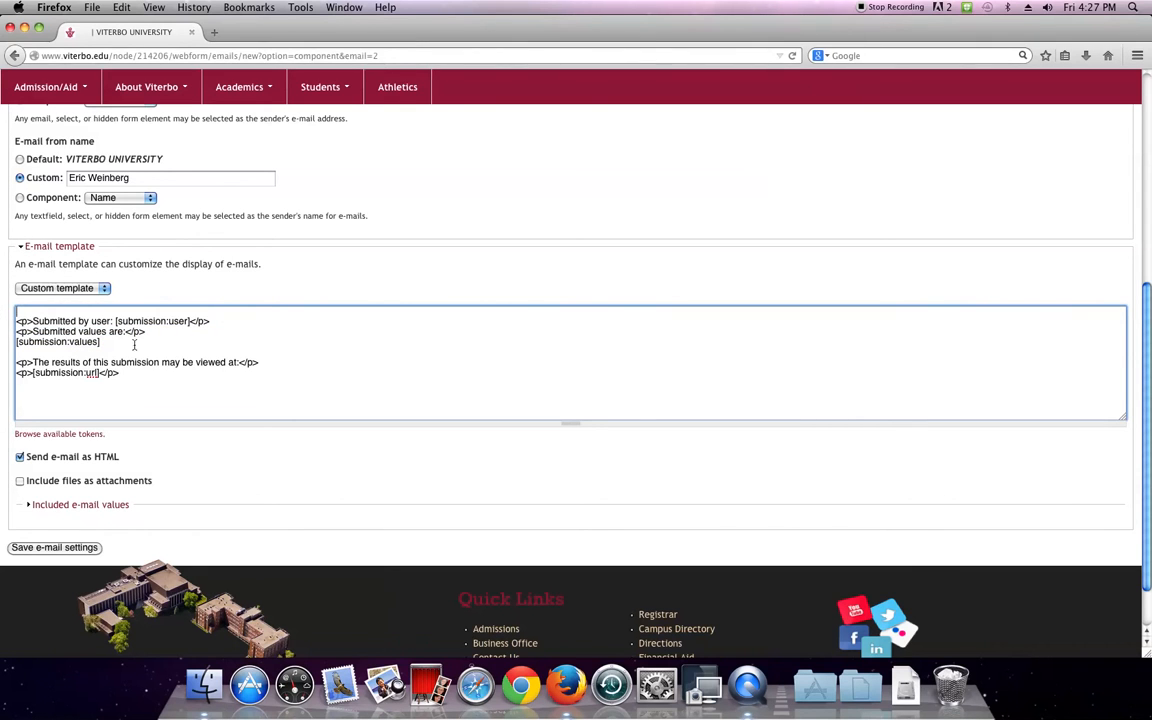
pyautogui.moveTo(245, 322); pyautogui.dragTo(2, 322)
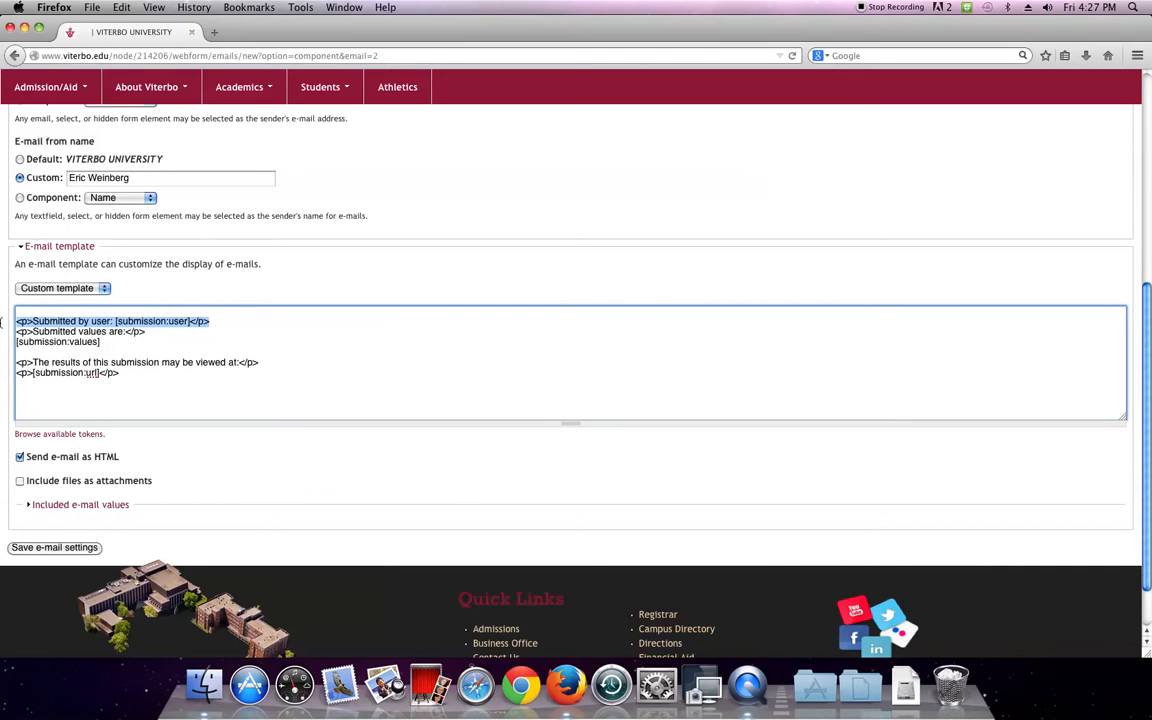
pyautogui.press('BackSpace')
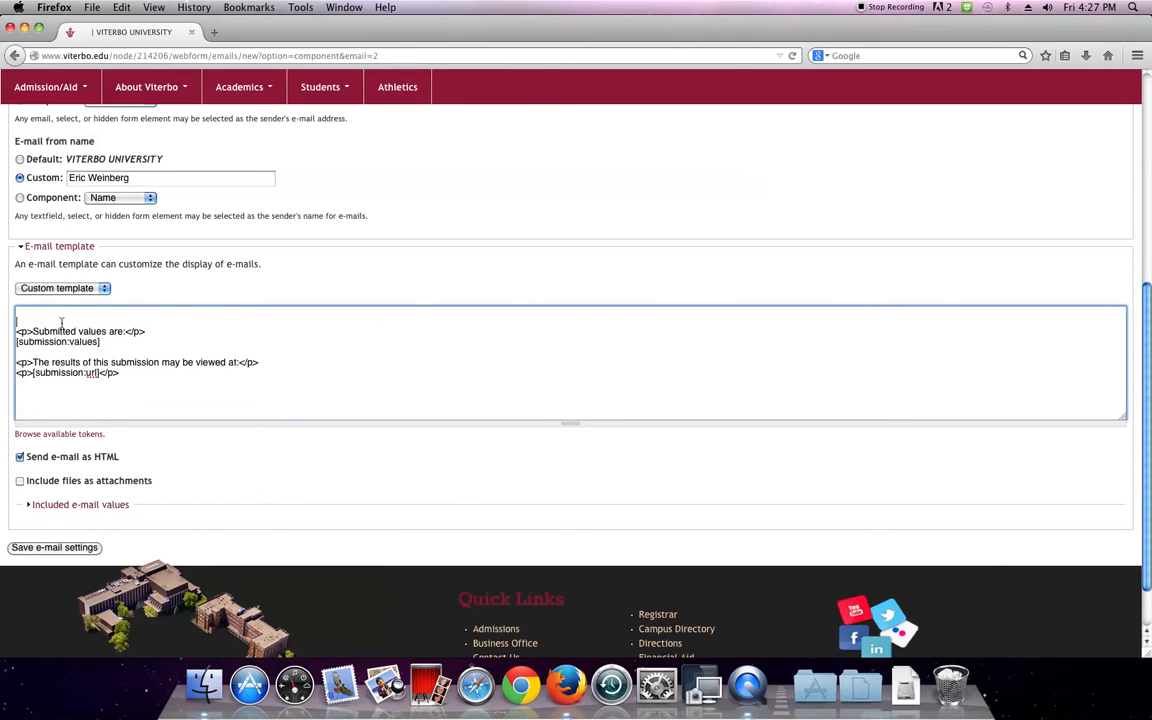
pyautogui.tripleClick(152, 330)
pyautogui.press('BackSpace')
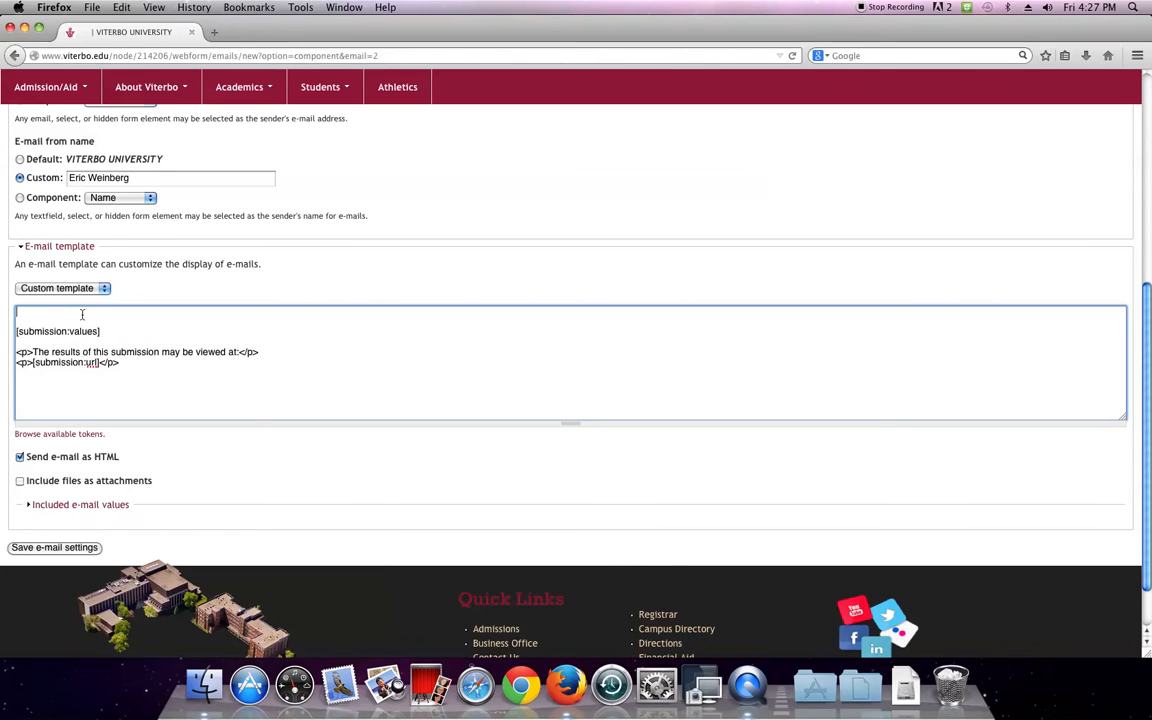
pyautogui.press('Return')
pyautogui.press('Return')
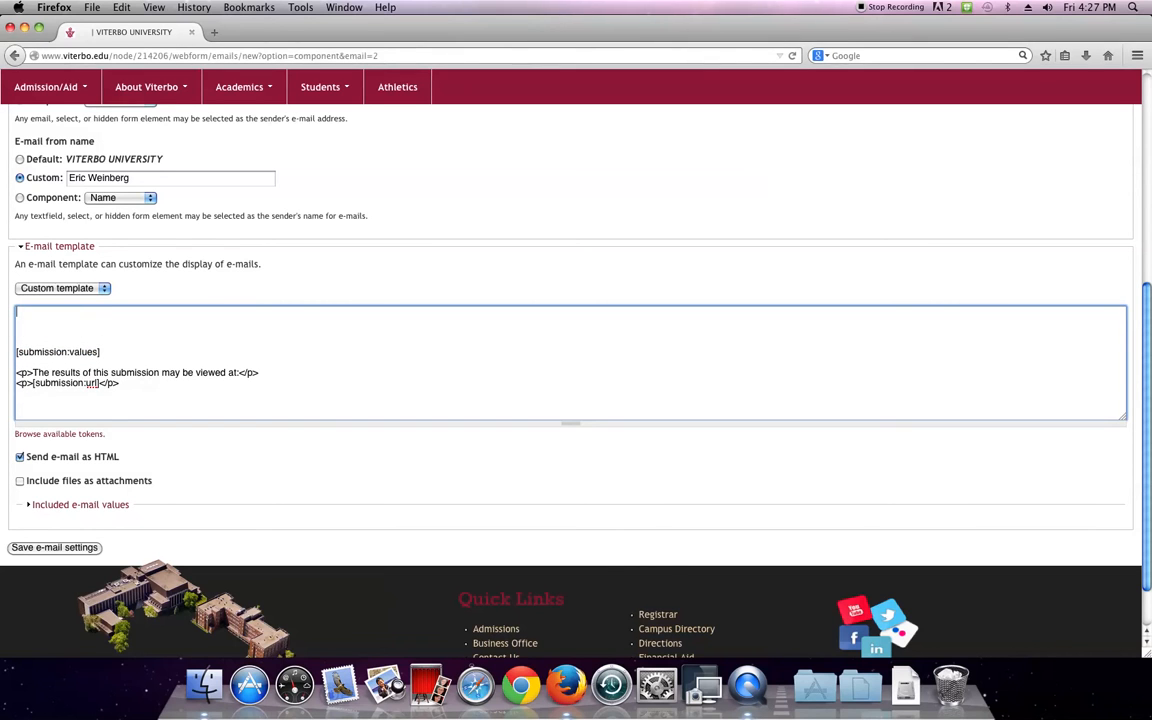
# Type 'Thank you for registering for the great conference.' at the top, fixing the spelling of conference
pyautogui.write('Thank you for registering fo')
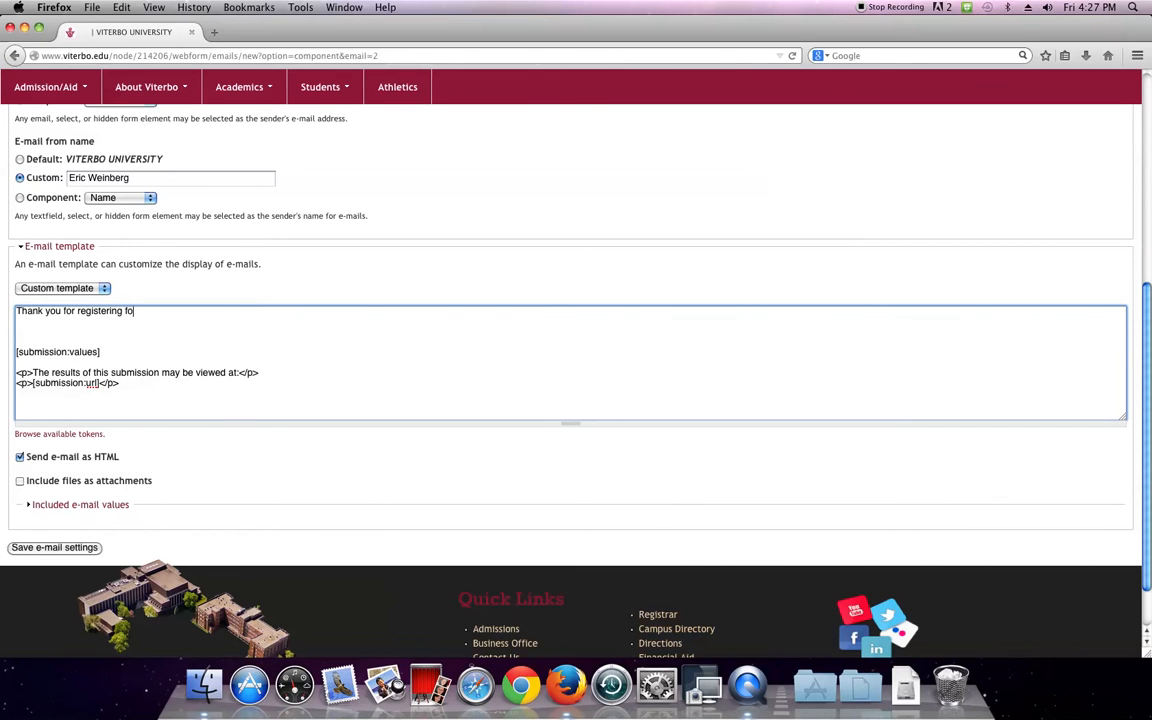
pyautogui.write('r the great conf')
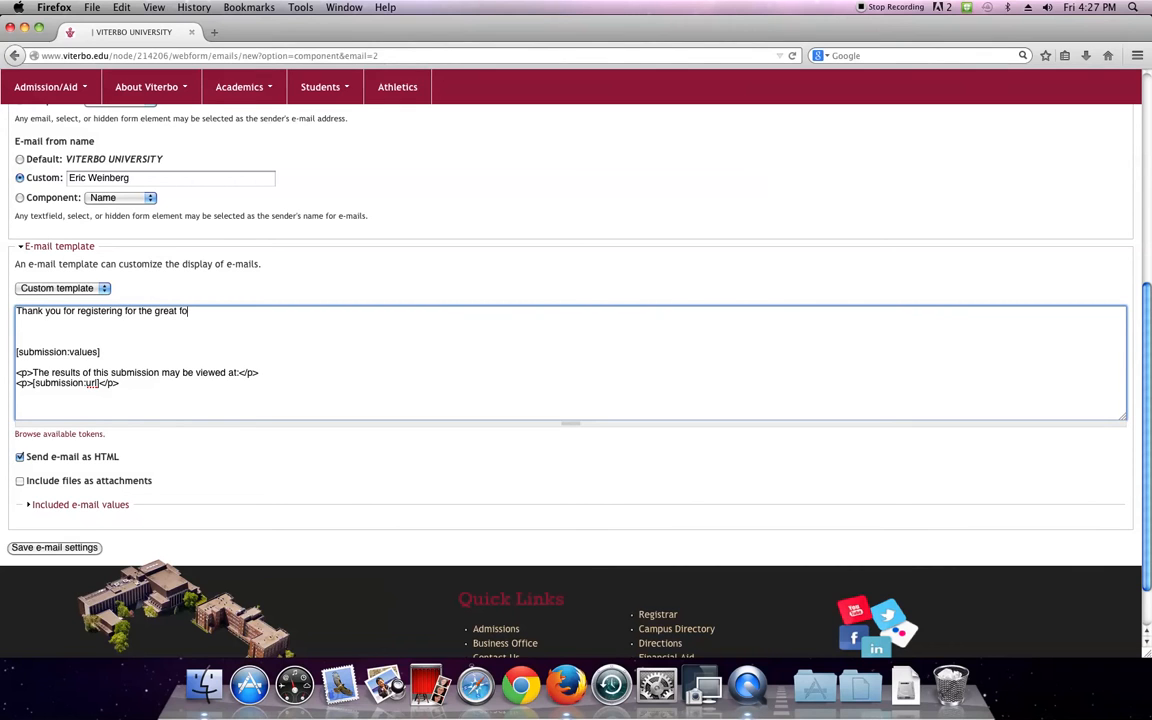
pyautogui.write('rence.')
pyautogui.rightClick(204, 313)
pyautogui.click(270, 324)
# Remove an extra blank line and delete the submission-link lines from the template
pyautogui.click(57, 338)
pyautogui.press('BackSpace')
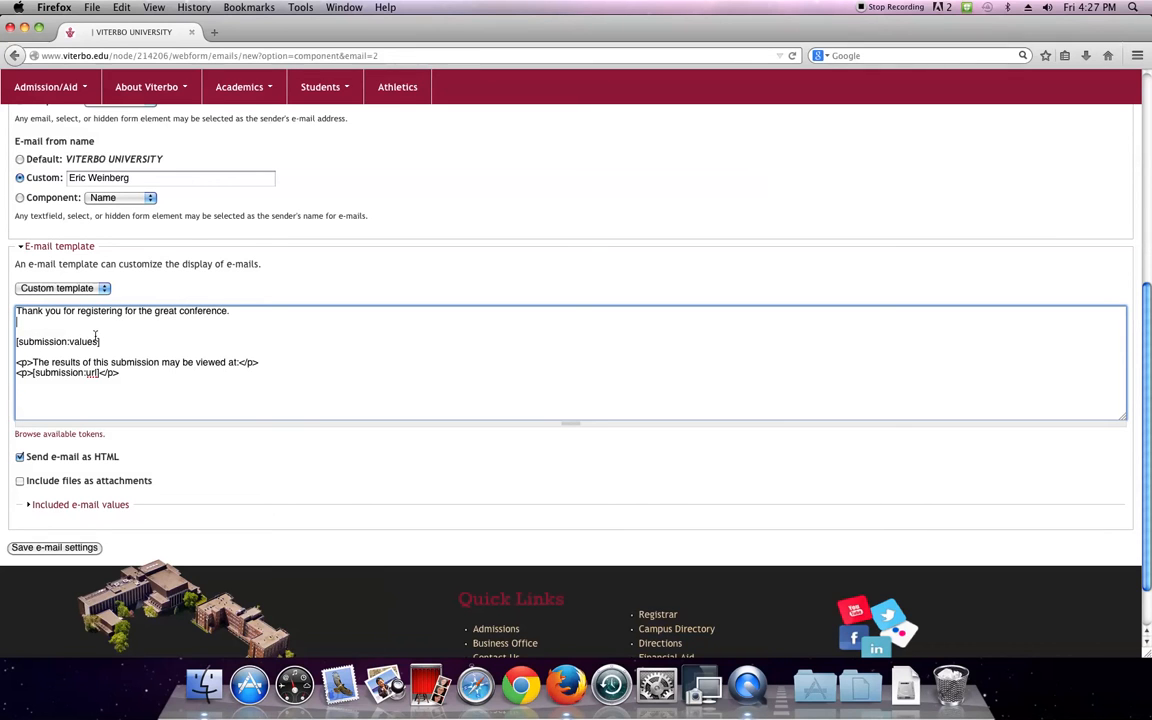
pyautogui.moveTo(16, 363); pyautogui.dragTo(278, 375)
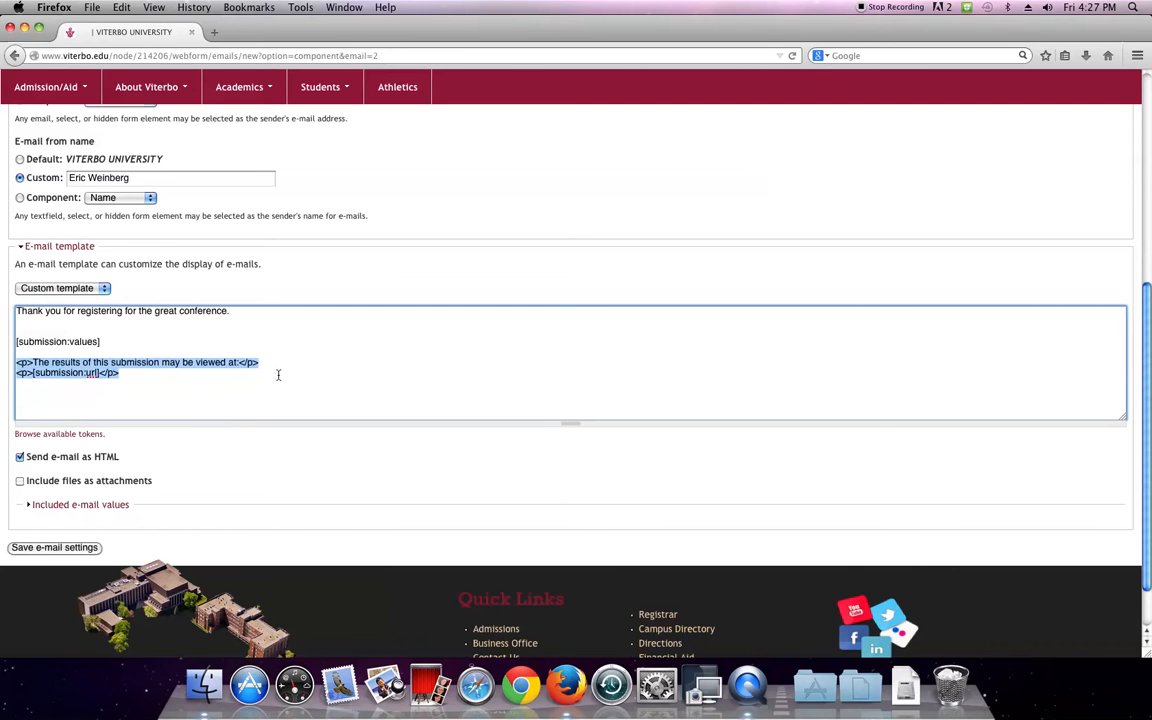
pyautogui.press('BackSpace')
pyautogui.click(55, 326)
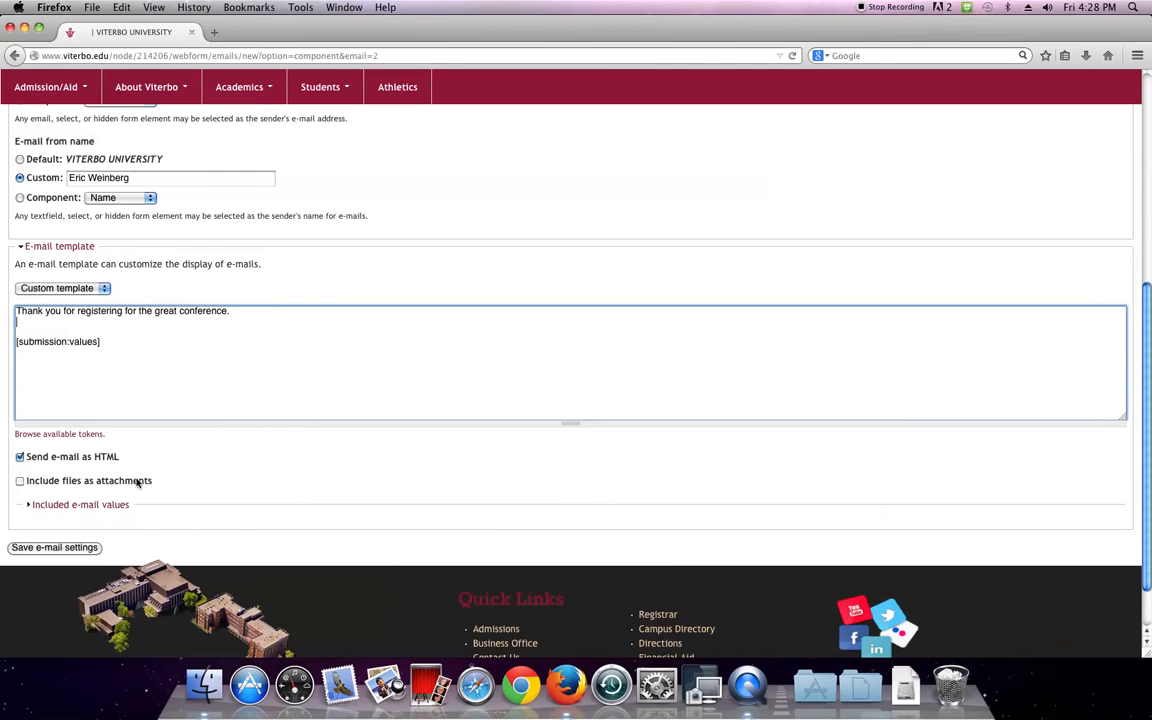
# Expand Included e-mail values and uncheck Contact information, New textarea and New markup
pyautogui.click(97, 504)
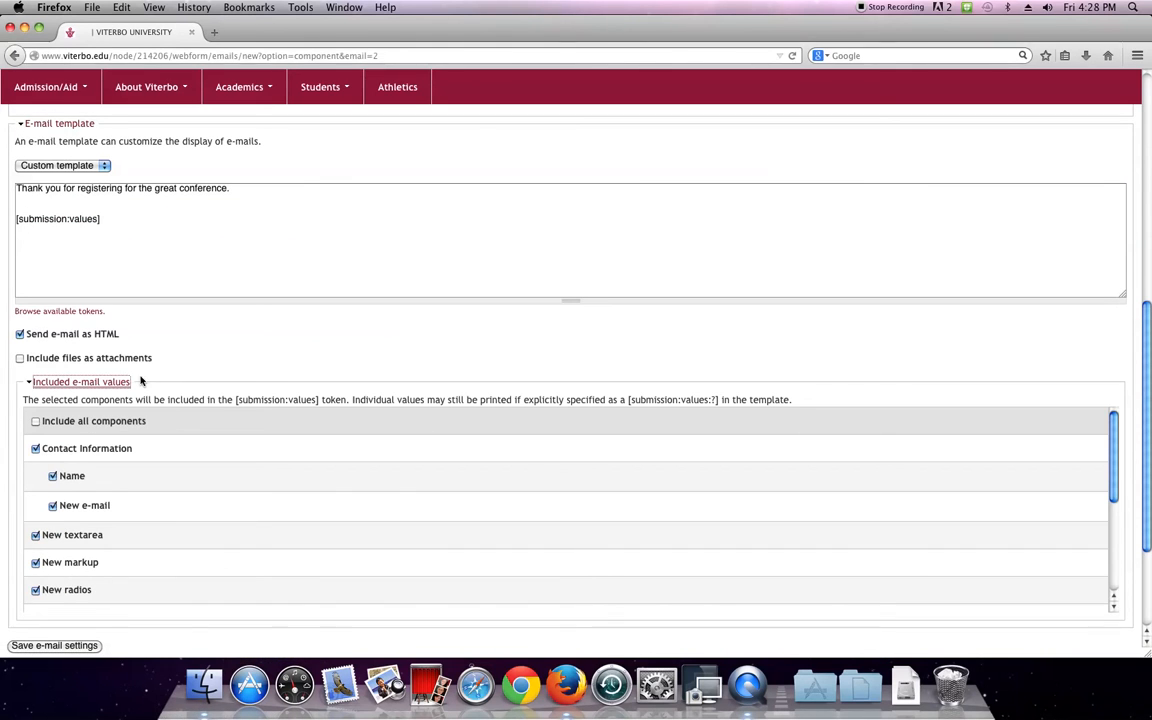
pyautogui.click(35, 449)
pyautogui.click(35, 449)
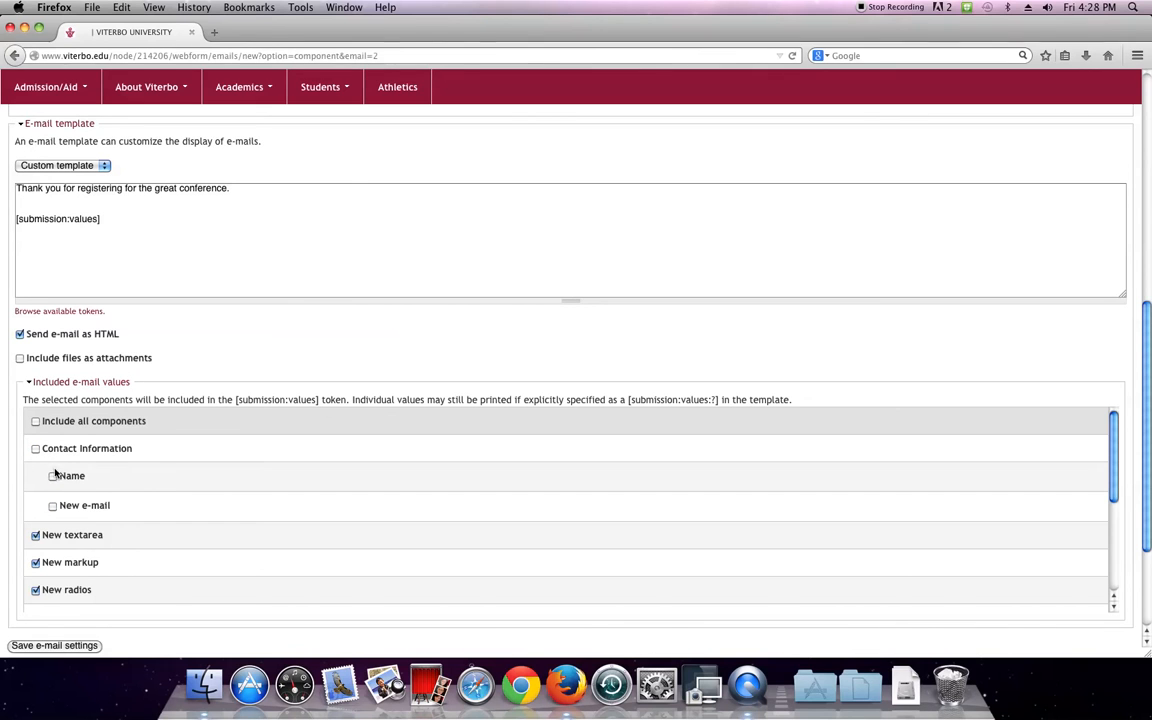
pyautogui.click(35, 536)
pyautogui.click(35, 562)
pyautogui.click(36, 591)
pyautogui.click(36, 591)
pyautogui.scroll(-4, 85, 514)
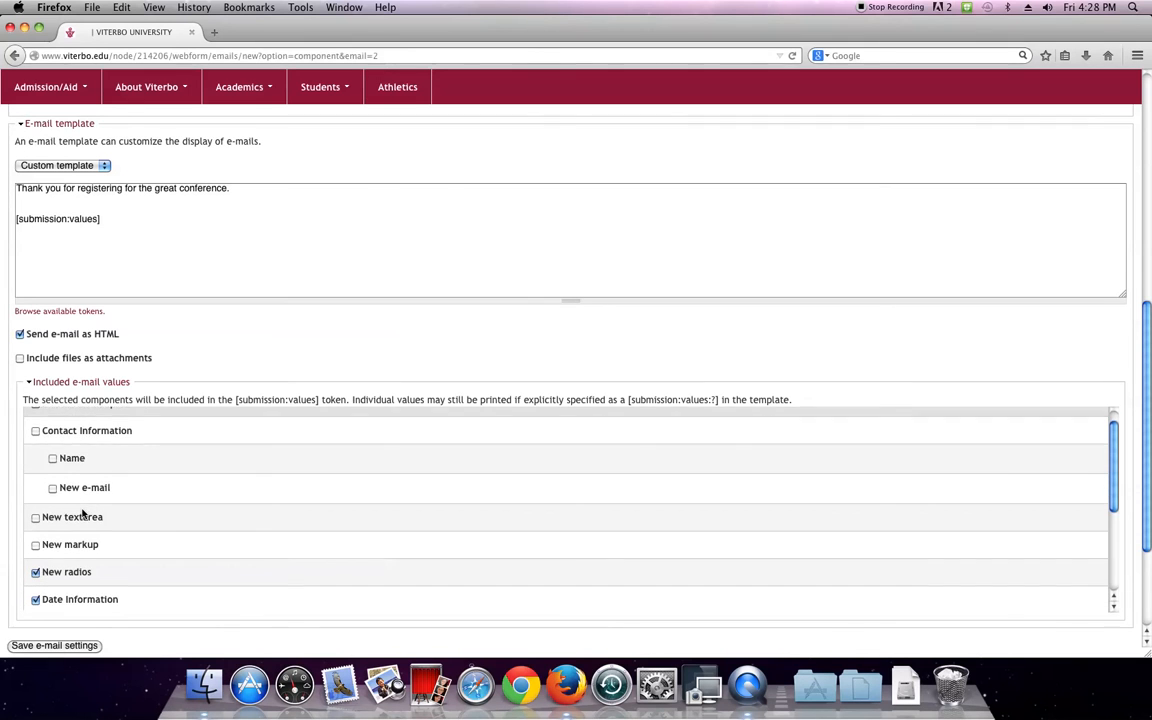
pyautogui.scroll(2, 35, 495)
# Also uncheck New radios, New date, Group, New Group, Page break and New time, keeping Date information
pyautogui.click(36, 482)
pyautogui.click(36, 537)
pyautogui.click(36, 564)
pyautogui.click(36, 592)
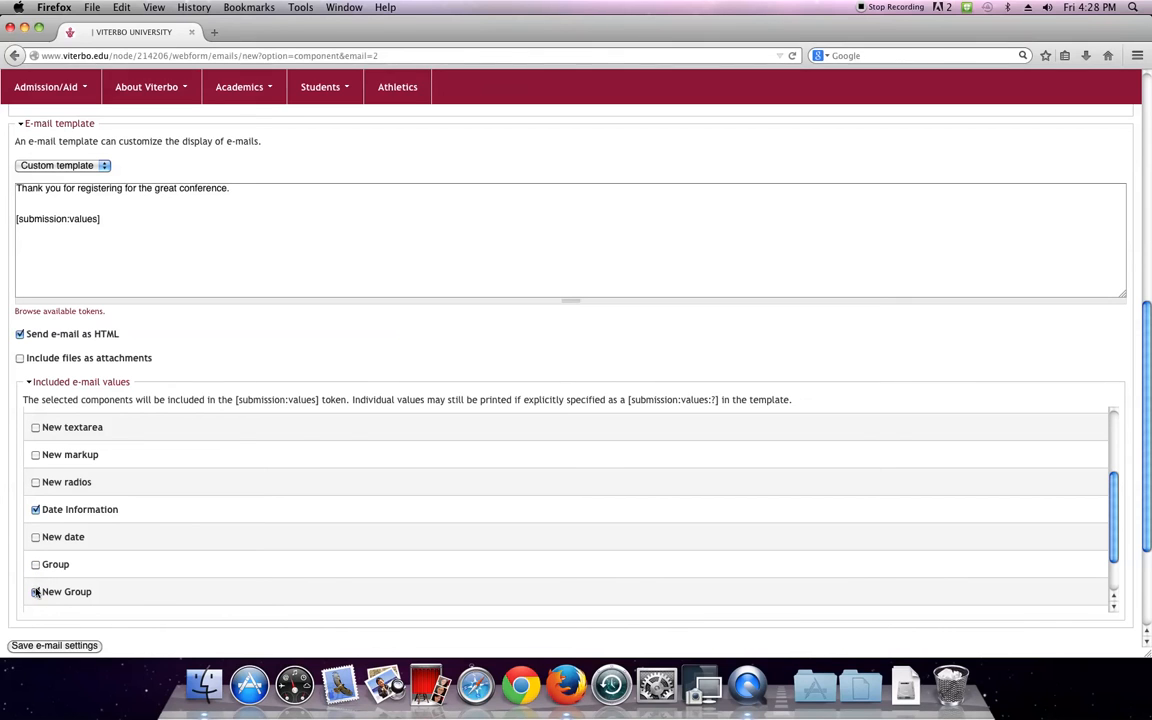
pyautogui.click(36, 509)
pyautogui.scroll(-2, 33, 485)
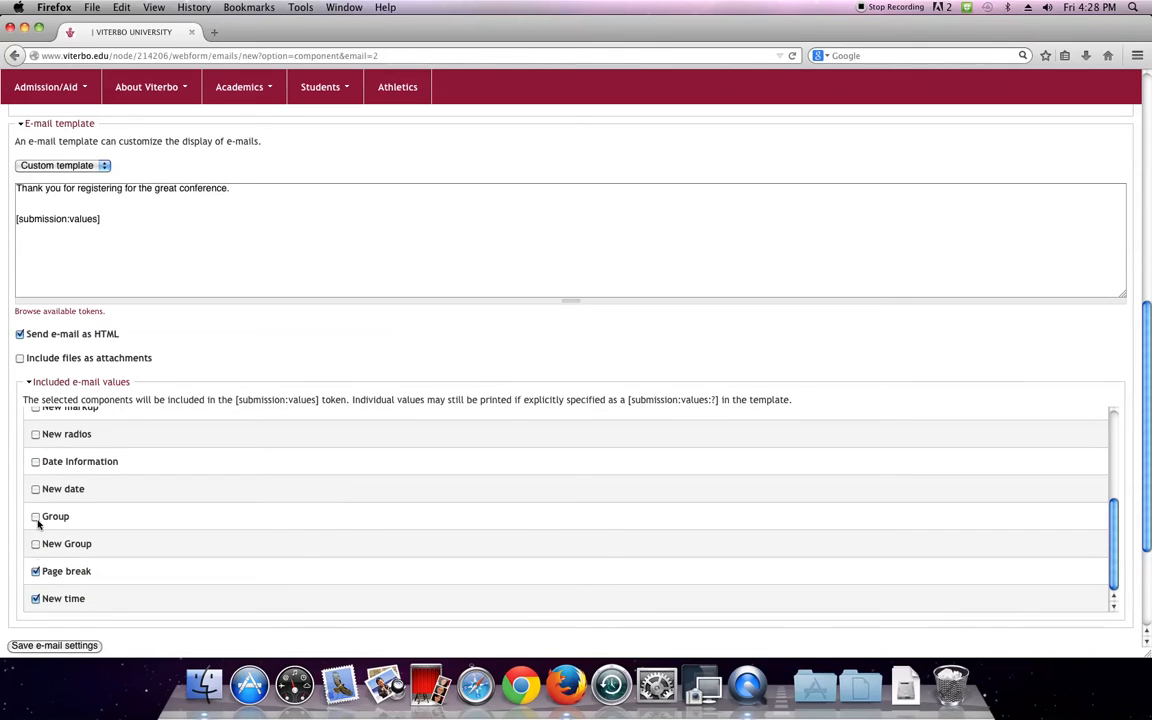
pyautogui.click(36, 571)
pyautogui.click(36, 461)
pyautogui.click(36, 598)
pyautogui.scroll(5, 41, 486)
pyautogui.click(40, 203)
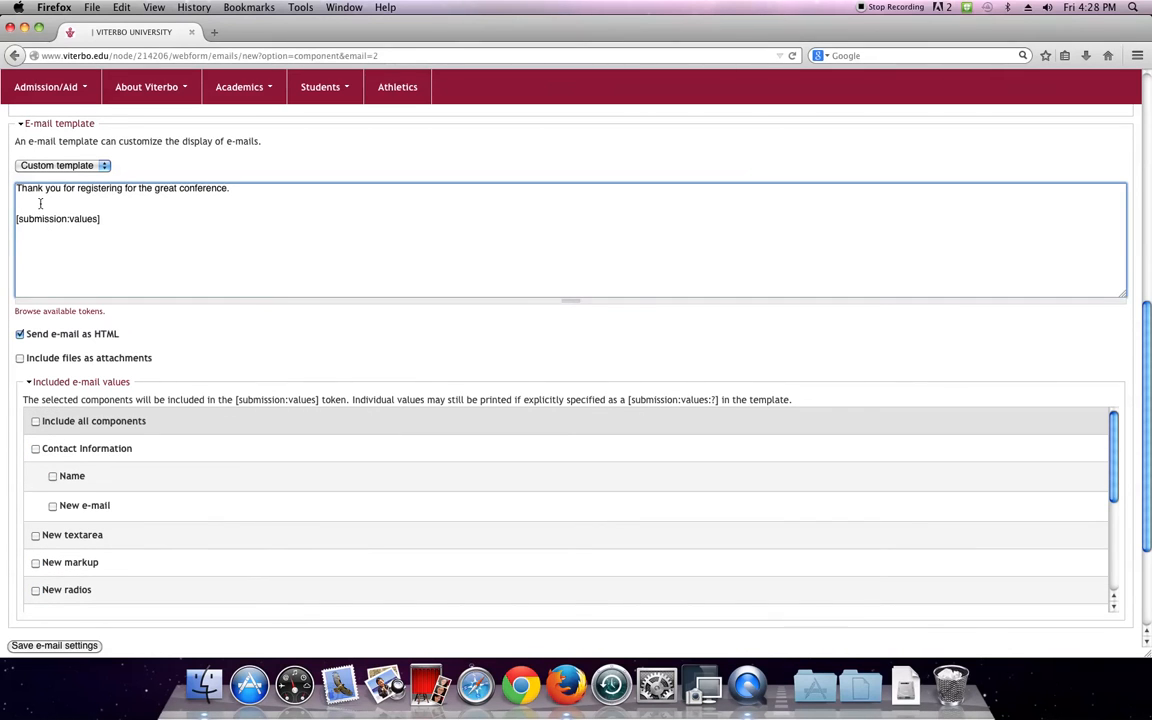
# Start a new line above [submission:values] and type 'You registered for', fixing 'registered' via spell-check
pyautogui.press('Return')
pyautogui.write('You sub')
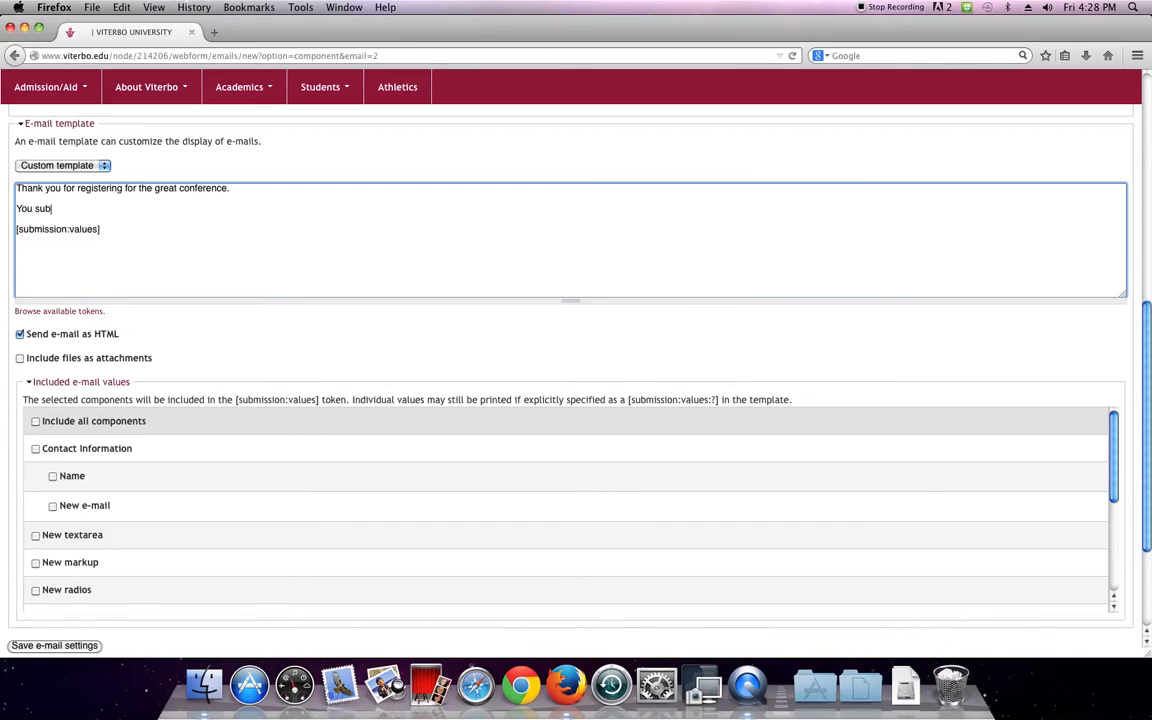
pyautogui.write('itted')
pyautogui.press('BackSpace')
pyautogui.press('BackSpace')
pyautogui.press('BackSpace')
pyautogui.press('BackSpace')
pyautogui.press('BackSpace')
pyautogui.press('BackSpace')
pyautogui.write('registerd')
pyautogui.press('BackSpace')
pyautogui.write('for')
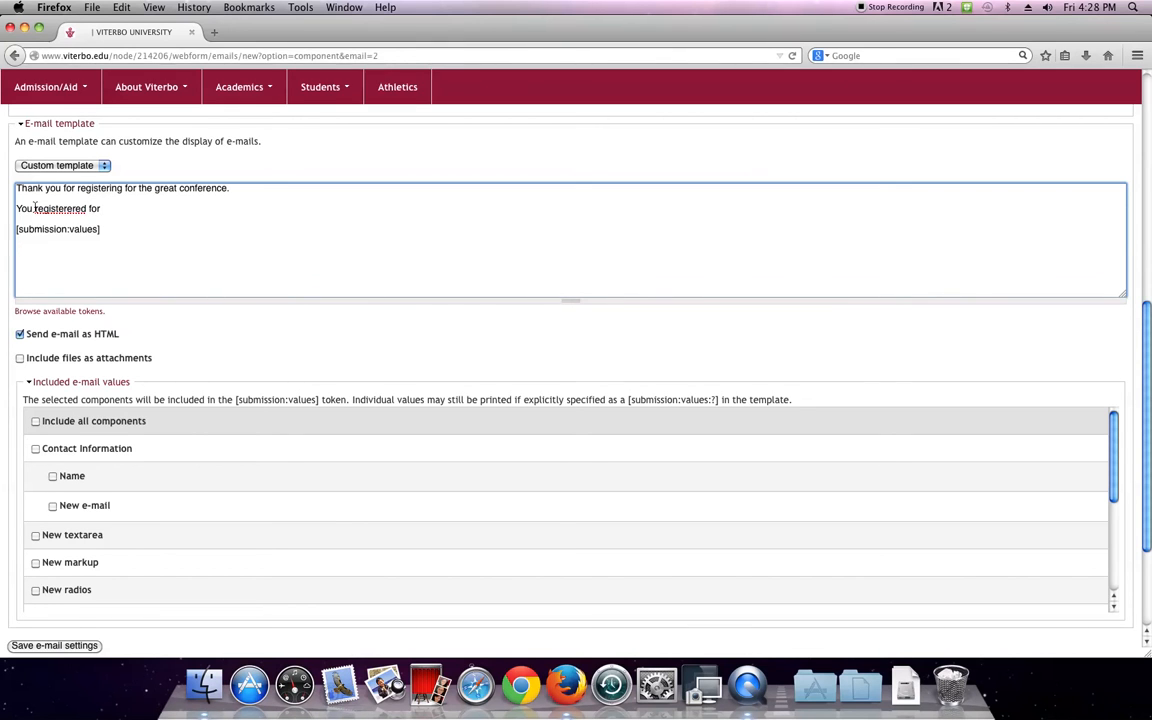
pyautogui.rightClick(67, 208)
pyautogui.click(110, 213)
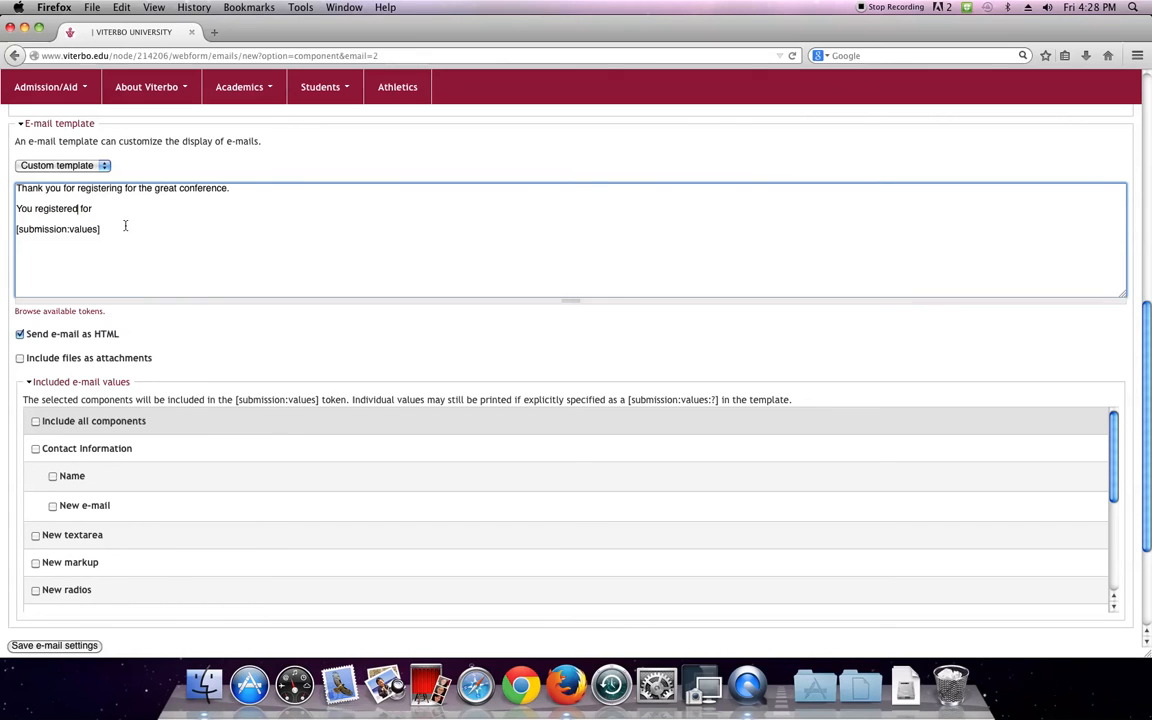
# Finish the line with 'the conference on:', correcting 'confrence' to 'conference'
pyautogui.click(103, 214)
pyautogui.write('t')
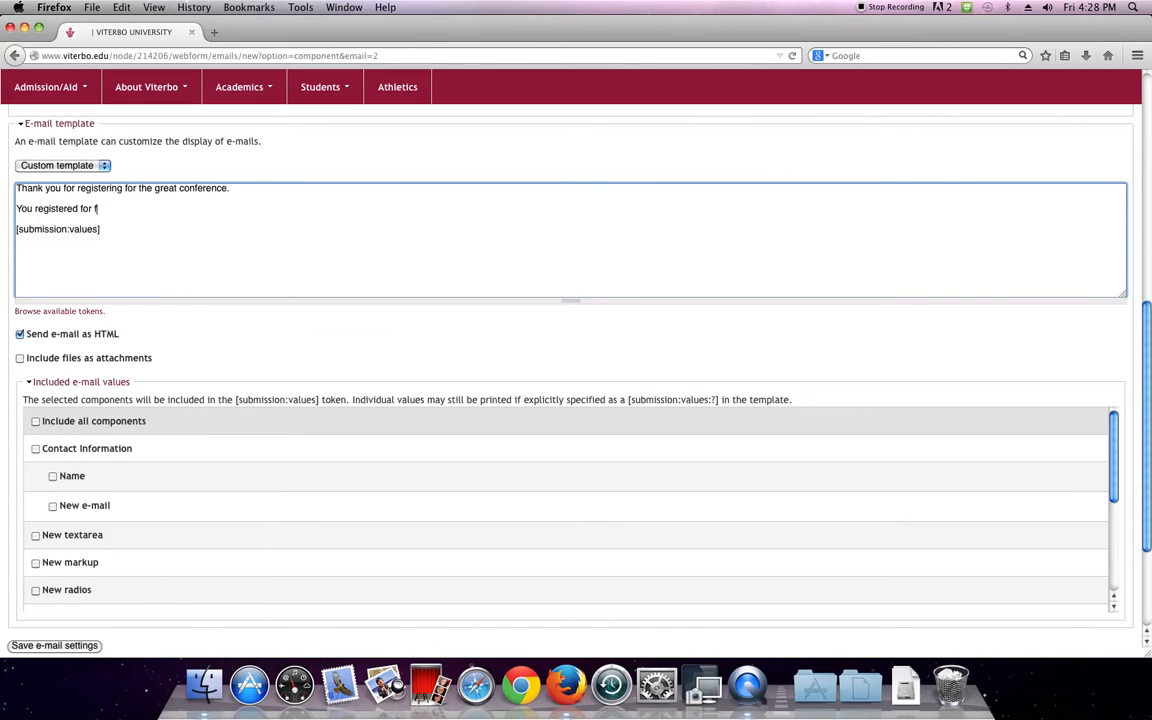
pyautogui.press('BackSpace')
pyautogui.write('for the conf')
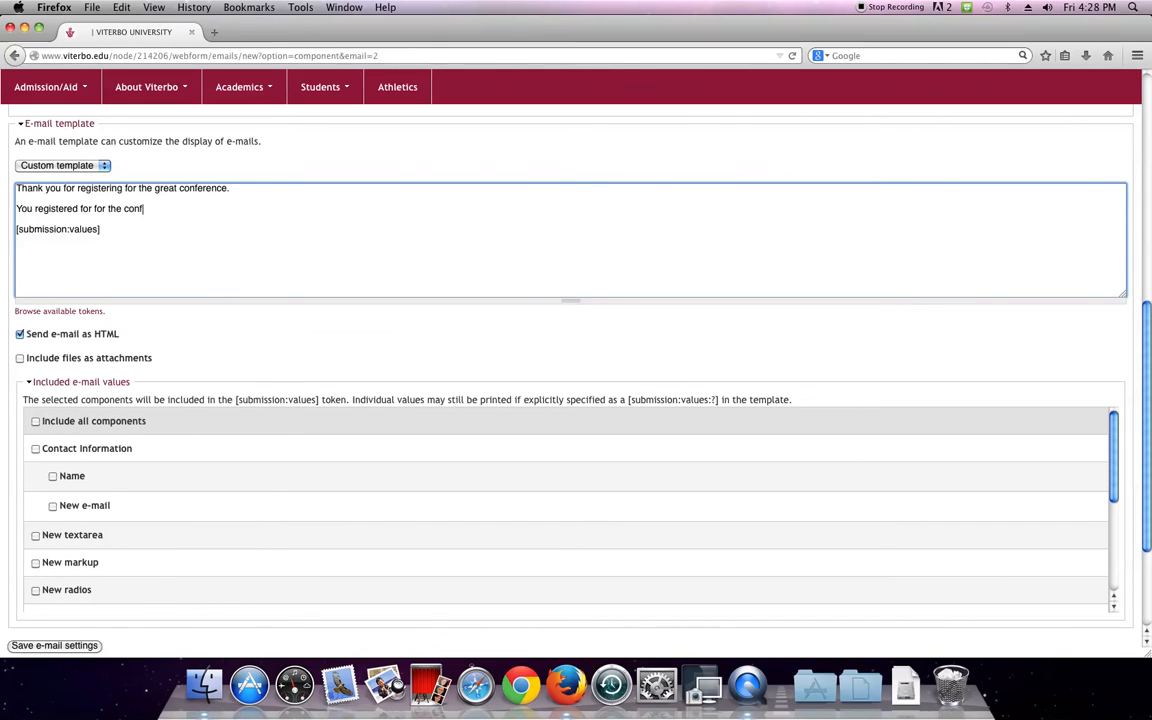
pyautogui.write('rence on')
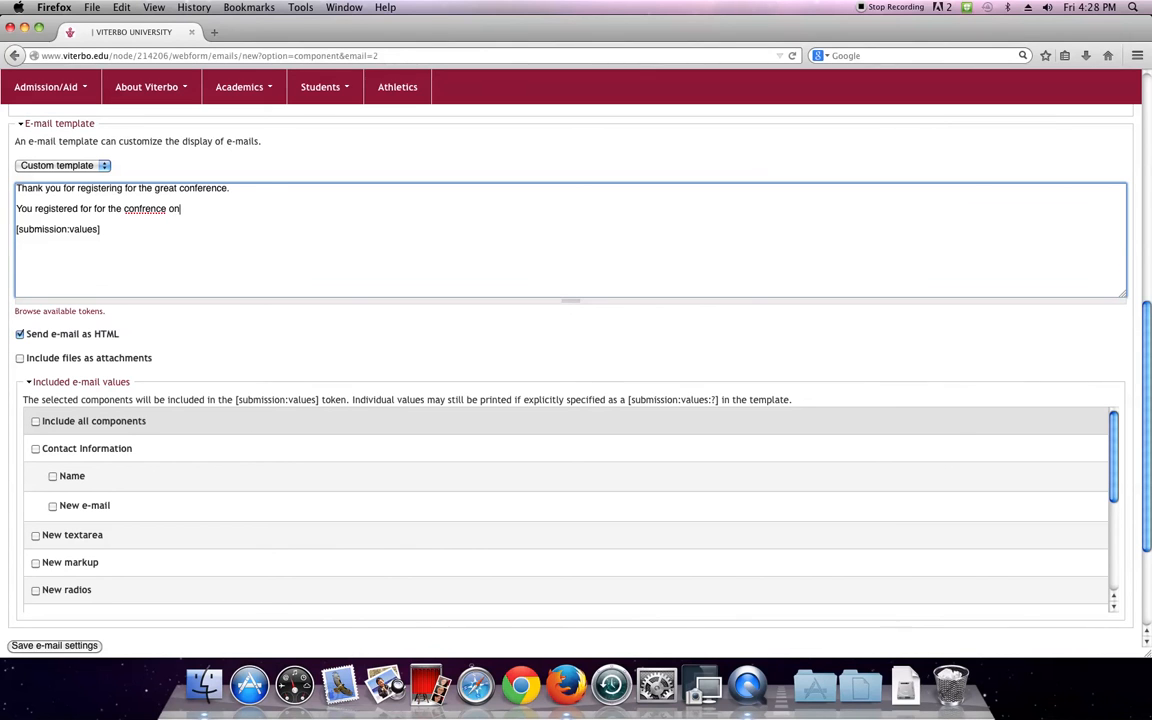
pyautogui.rightClick(127, 198)
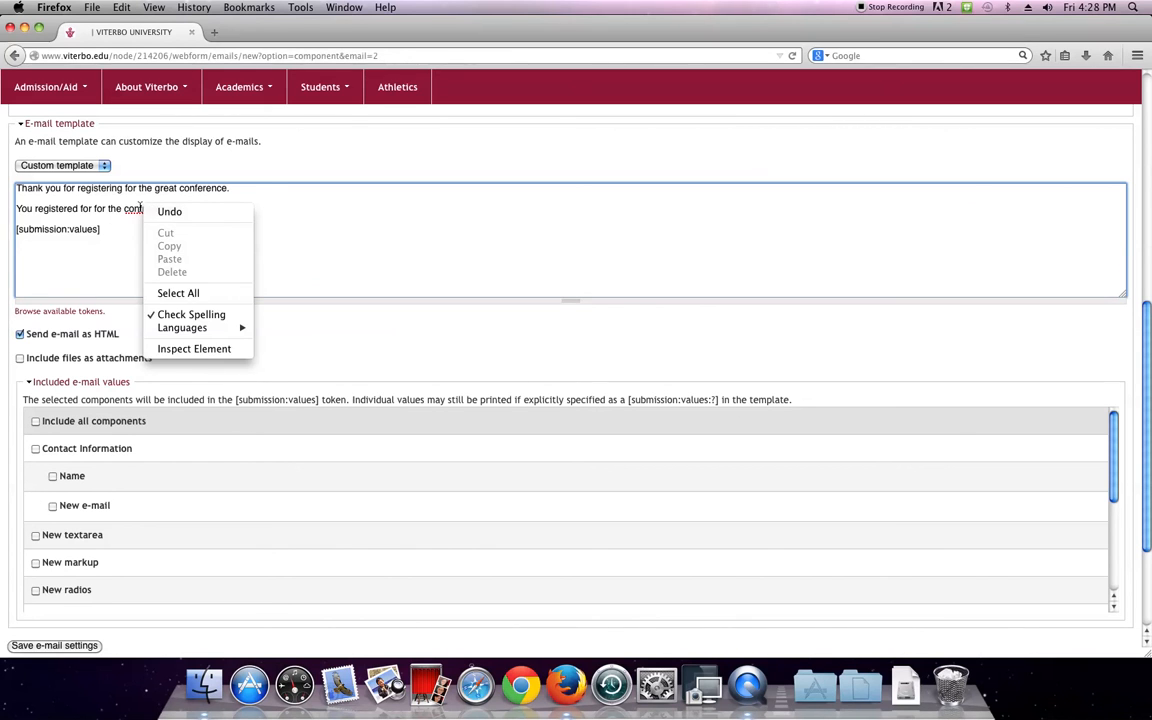
pyautogui.rightClick(142, 210)
pyautogui.click(178, 217)
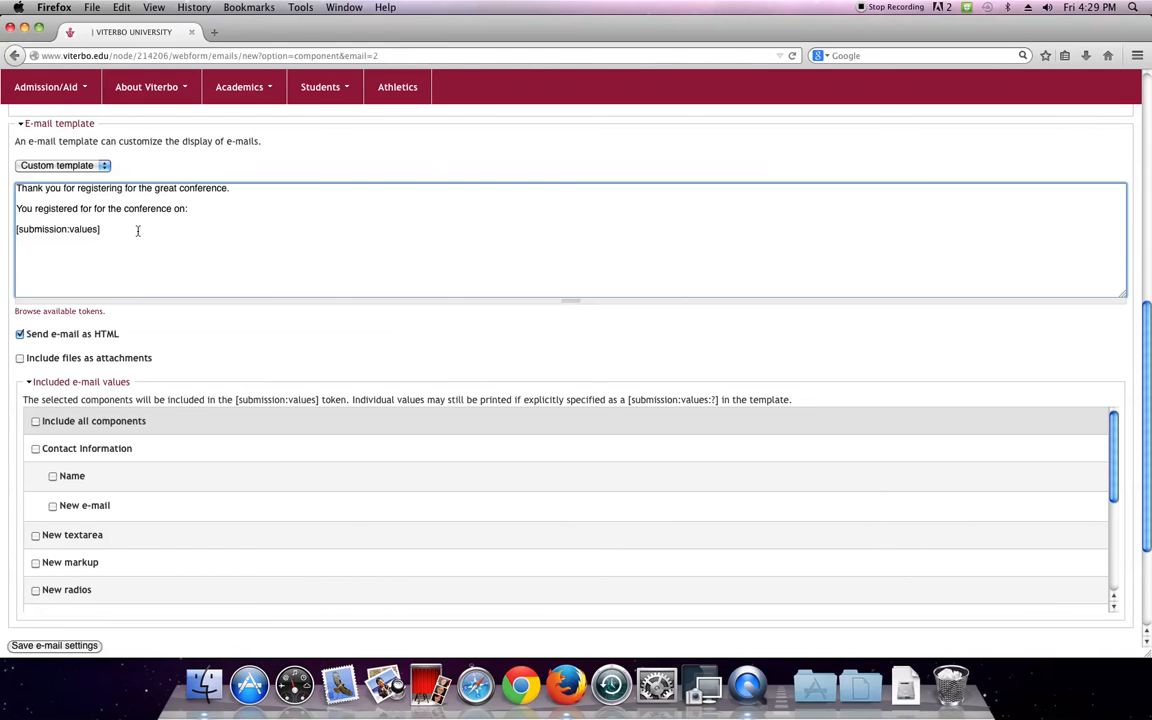
pyautogui.scroll(-3, 147, 332)
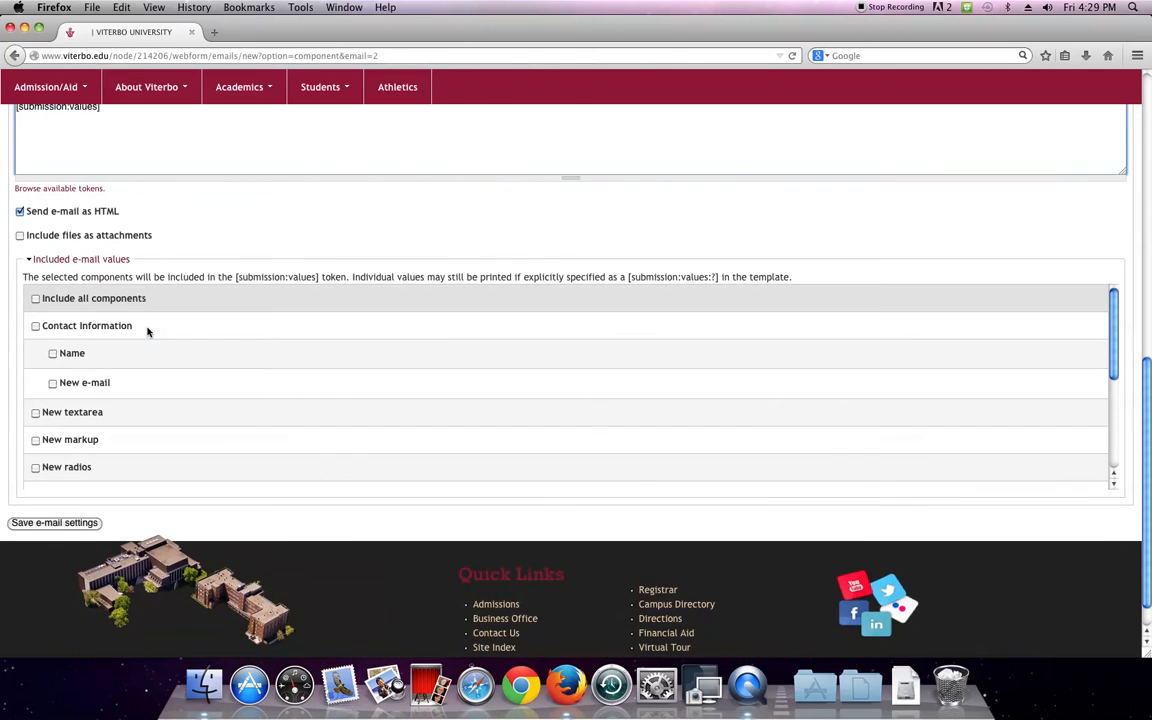
# Save the registrant confirmation e-mail settings
pyautogui.click(87, 523)
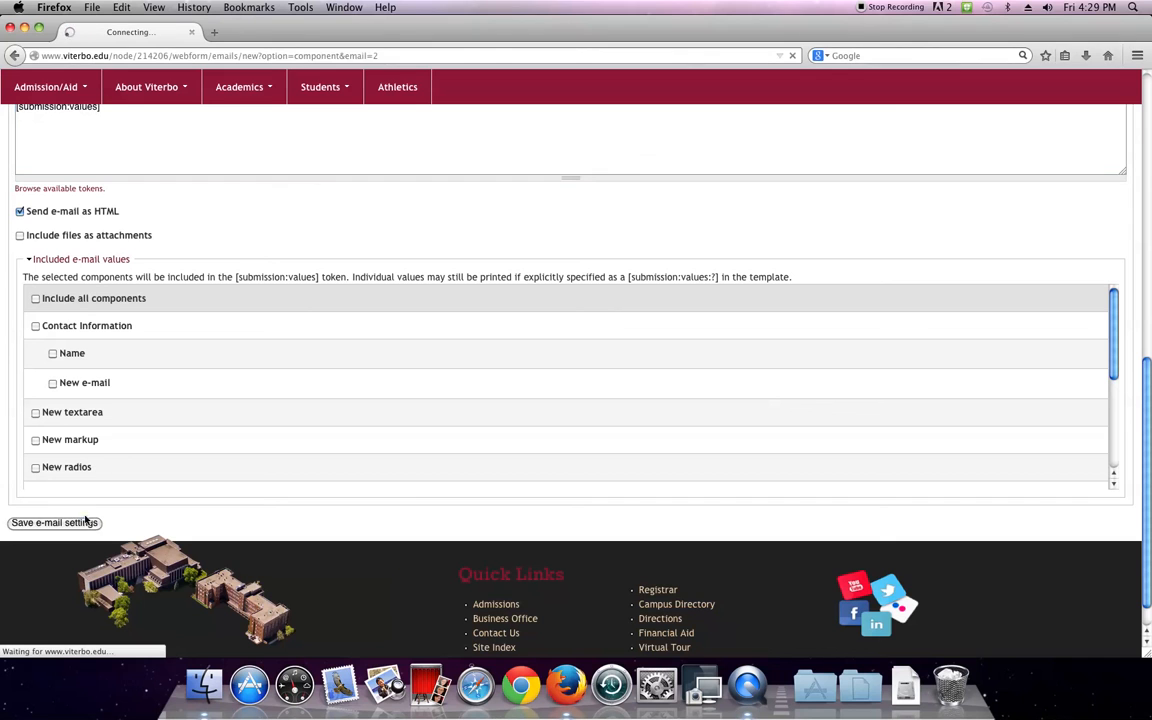